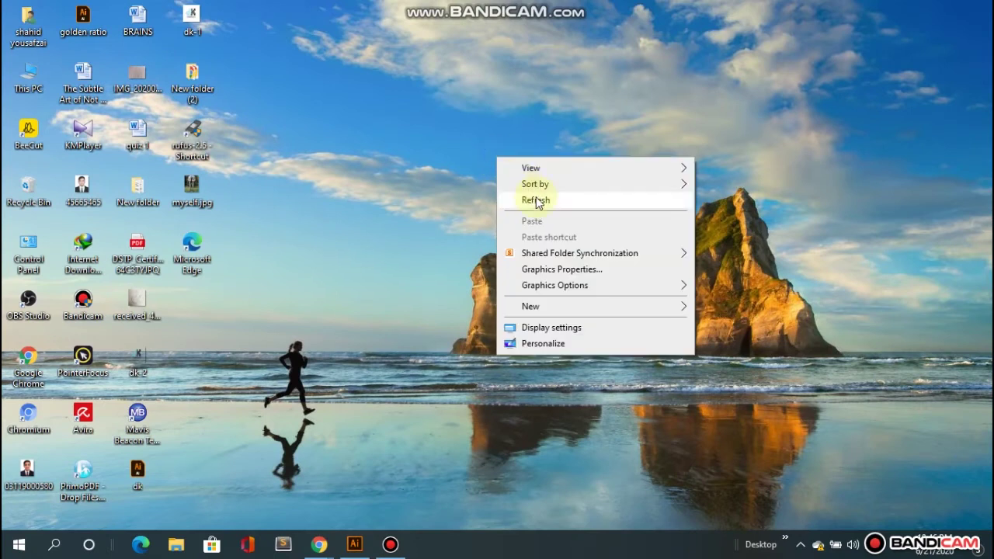
- Switch to Adobe Illustrator and draw a small circle in the upper middle of the artboard
click(355, 544)
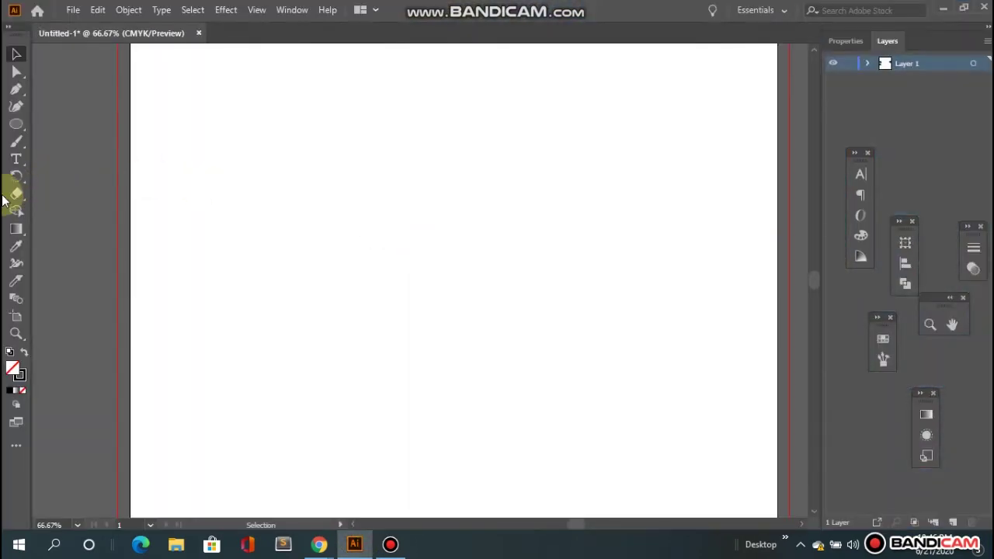
click(17, 126)
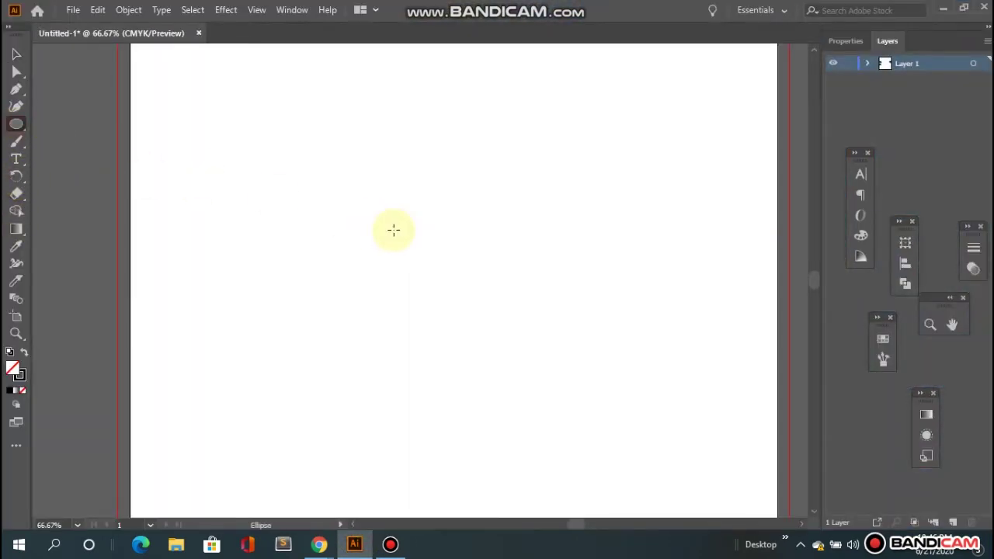
drag(419, 227, 426, 233)
click(17, 54)
click(265, 166)
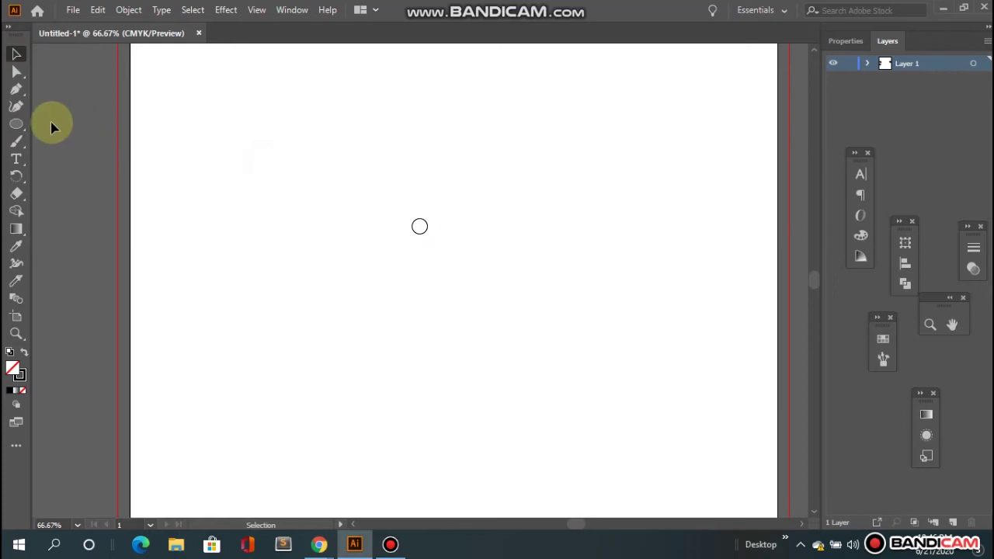
- Draw a second, larger circle sharing the small circle's centre
click(16, 126)
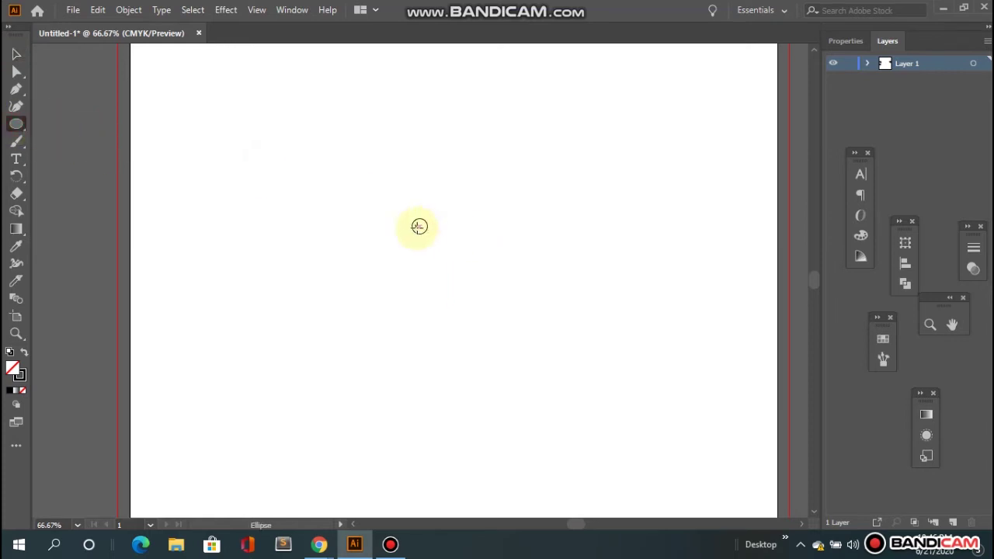
drag(419, 226, 443, 246)
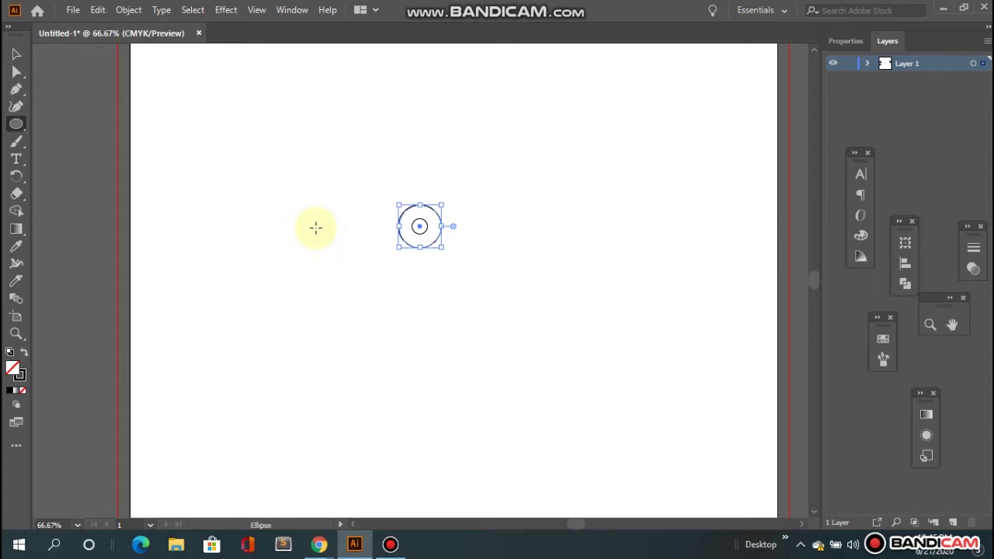
click(15, 53)
click(225, 148)
- Add a third and a fourth concentric circle, each larger than the previous one, around the same centre
click(16, 124)
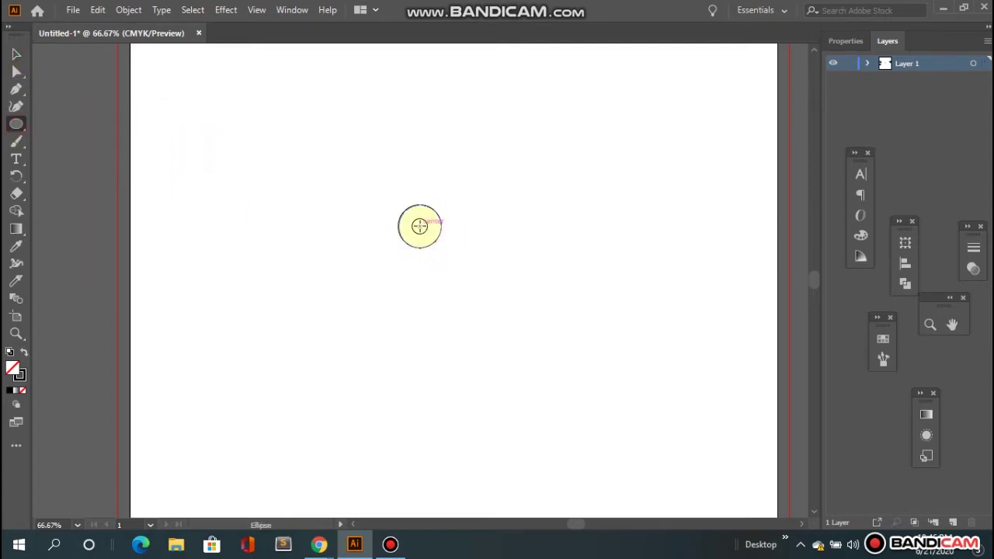
drag(419, 226, 456, 263)
click(200, 160)
click(16, 124)
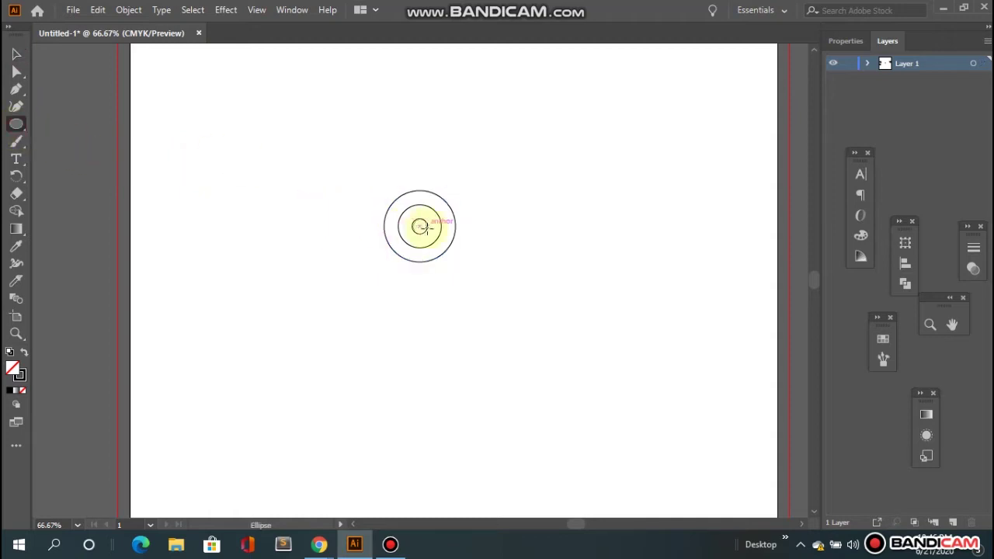
drag(420, 226, 471, 279)
click(17, 54)
click(203, 136)
- Draw two long horizontal lines with the Pen tool, touching the tops of the outermost and the second-largest circles
click(16, 89)
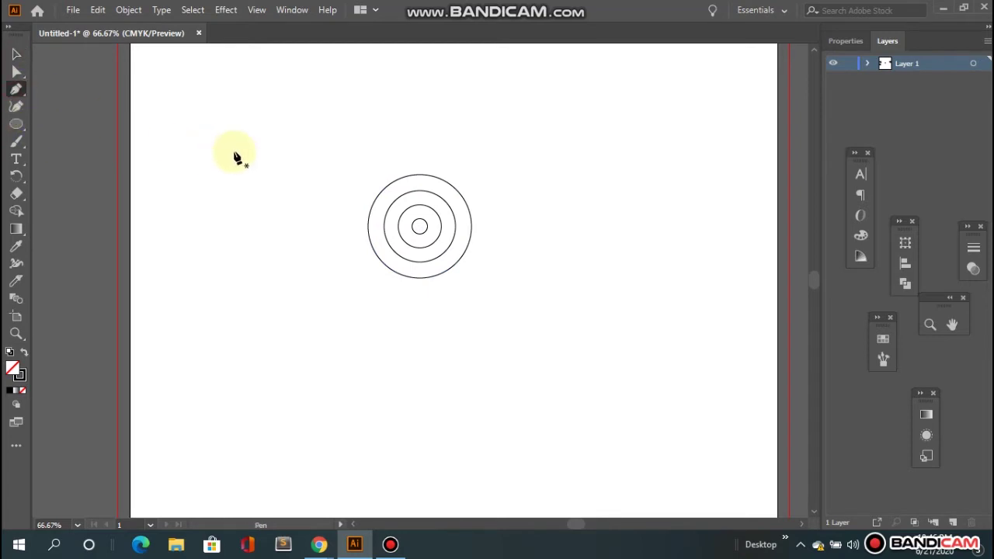
click(287, 176)
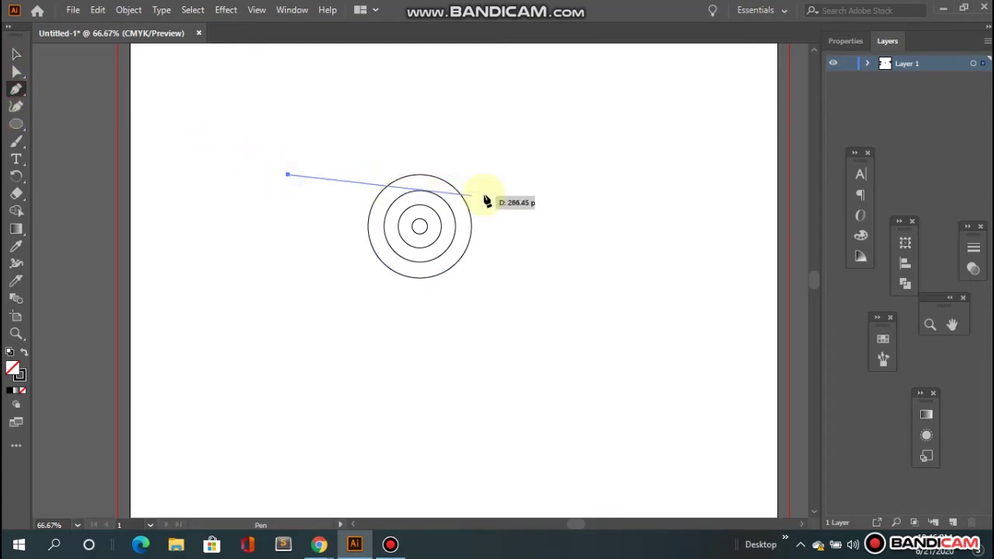
click(551, 175)
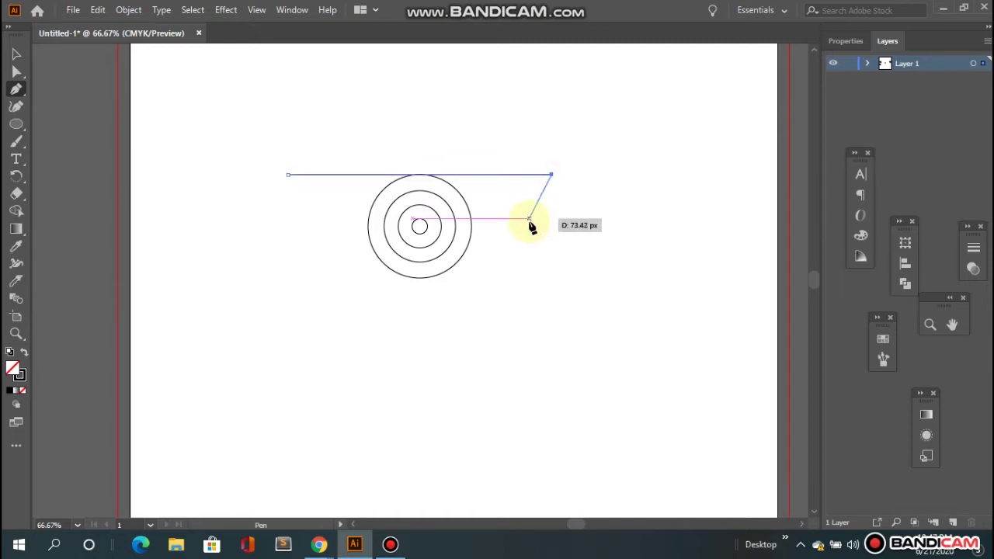
key(Escape)
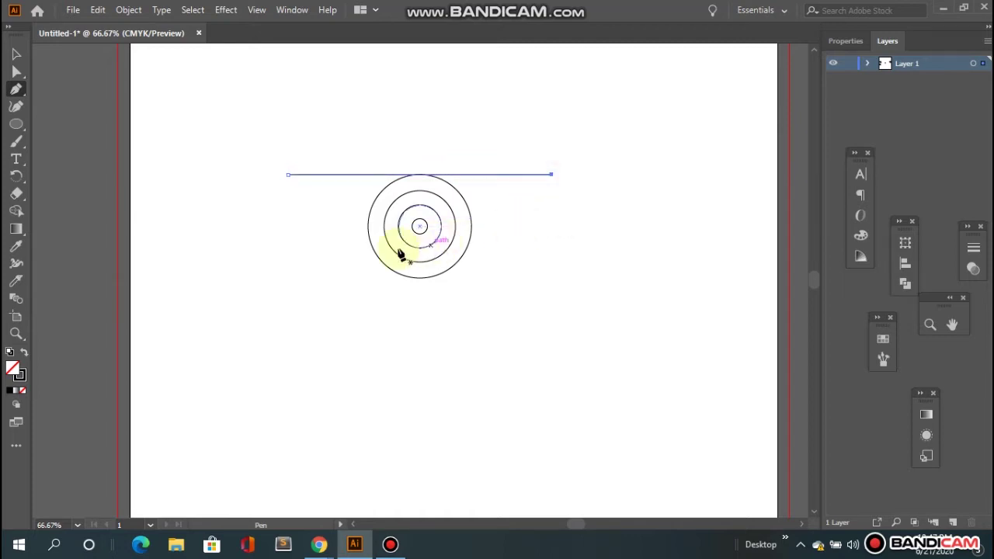
click(287, 191)
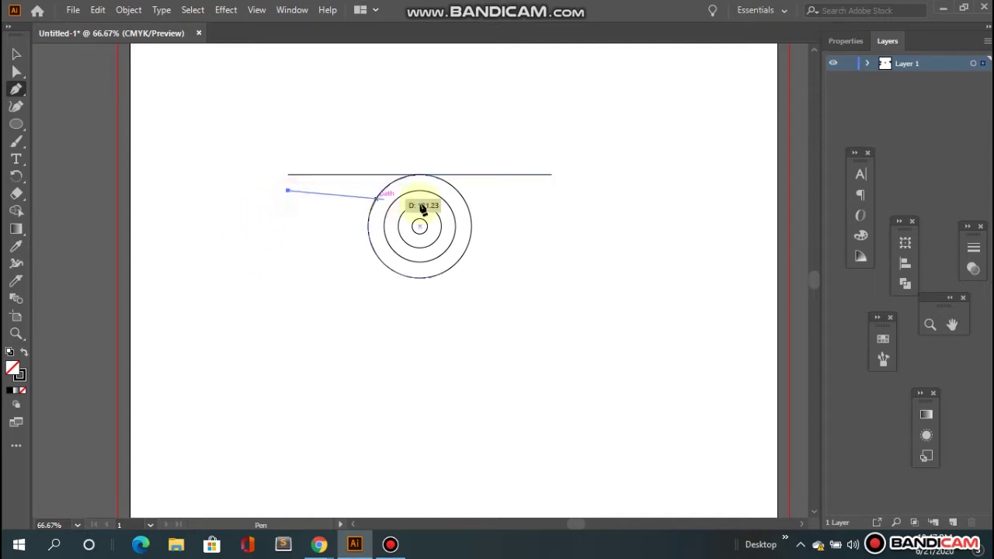
click(547, 190)
key(Escape)
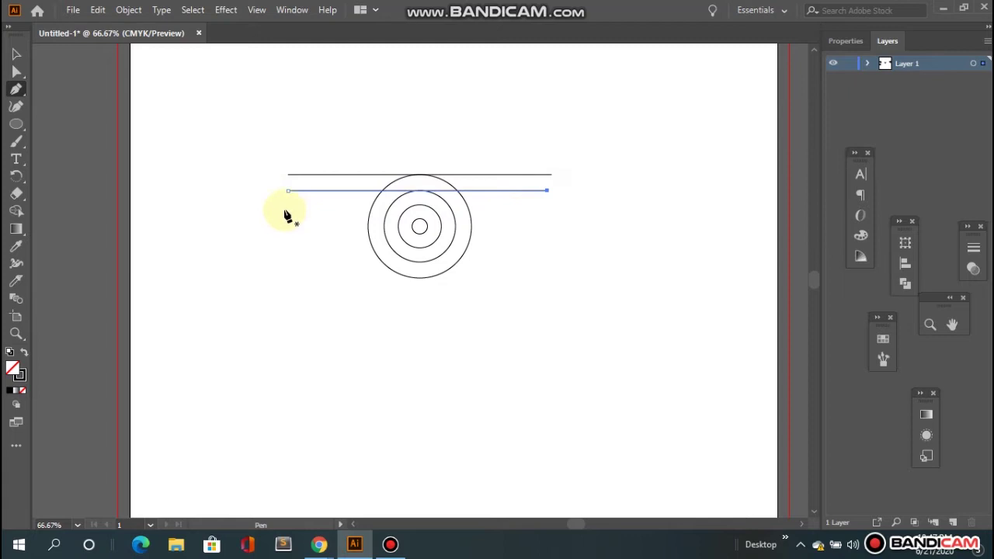
- Draw two more horizontal lines of similar length, near the tops of the two inner circles
click(287, 205)
key(ctrl+z)
click(287, 204)
click(547, 205)
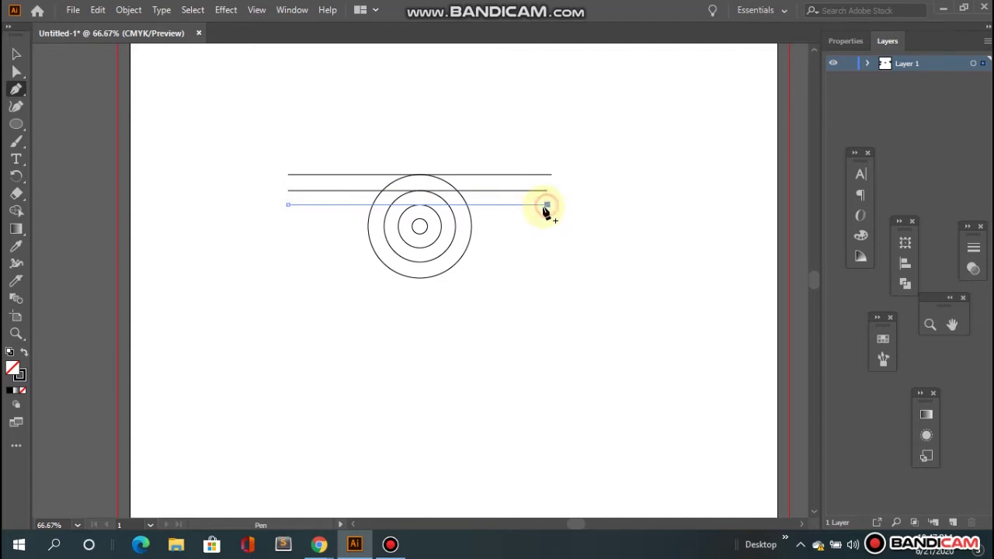
click(287, 218)
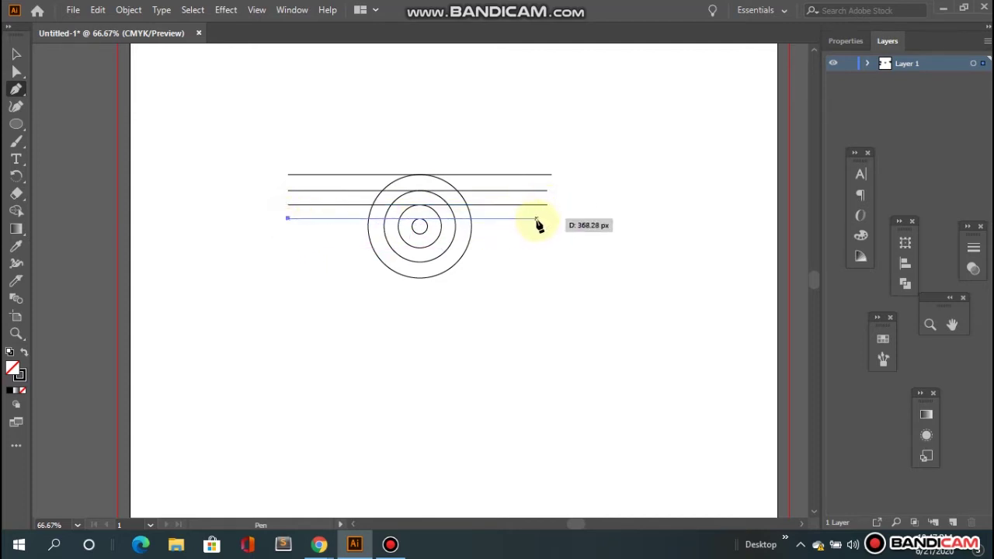
click(547, 219)
key(Escape)
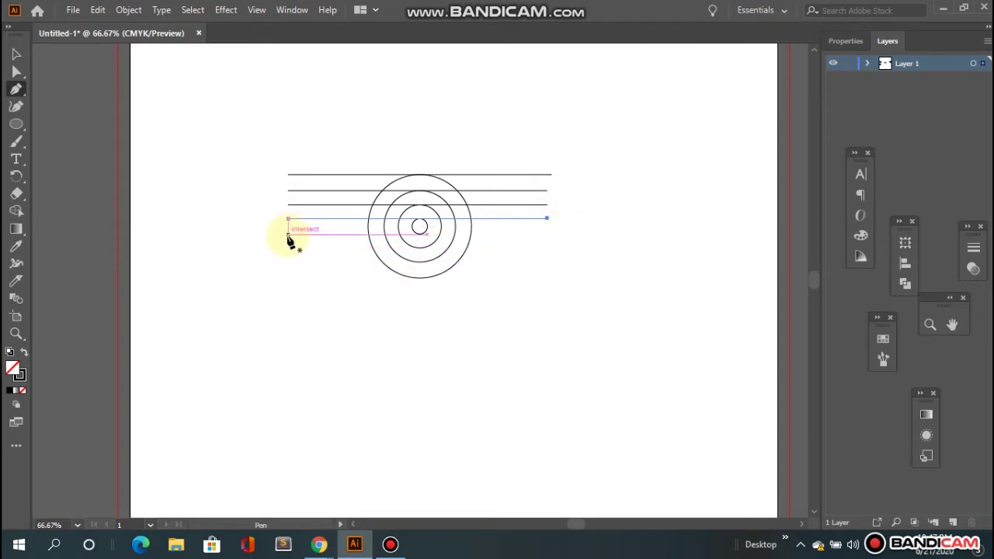
- Draw two horizontal lines touching the bottoms of the smallest and the second-smallest circles, then deselect
click(288, 234)
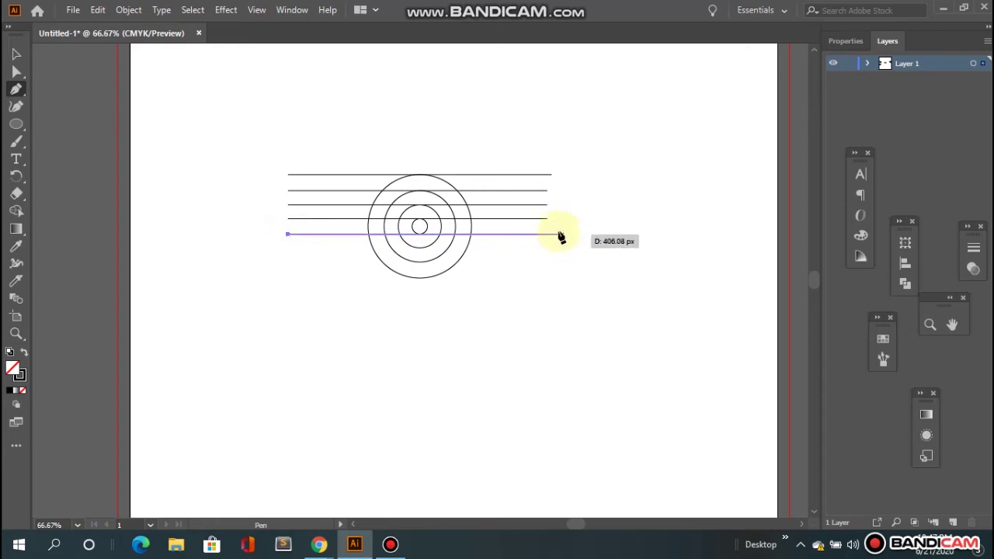
click(551, 234)
key(Escape)
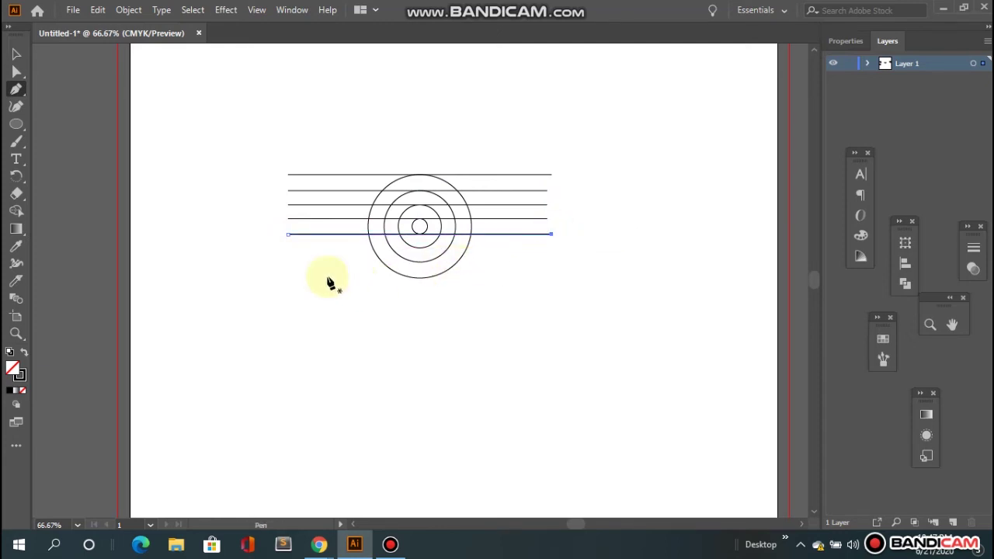
click(288, 248)
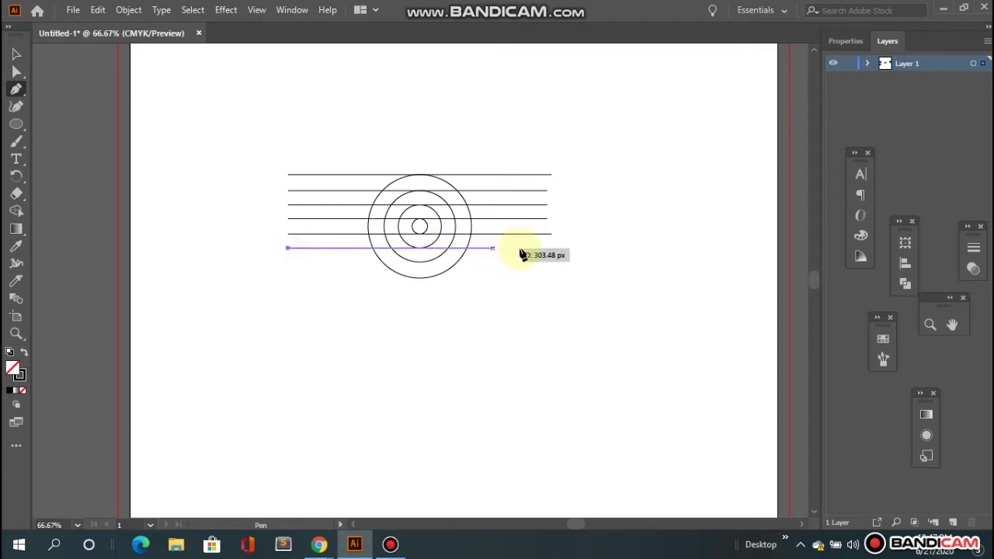
click(552, 249)
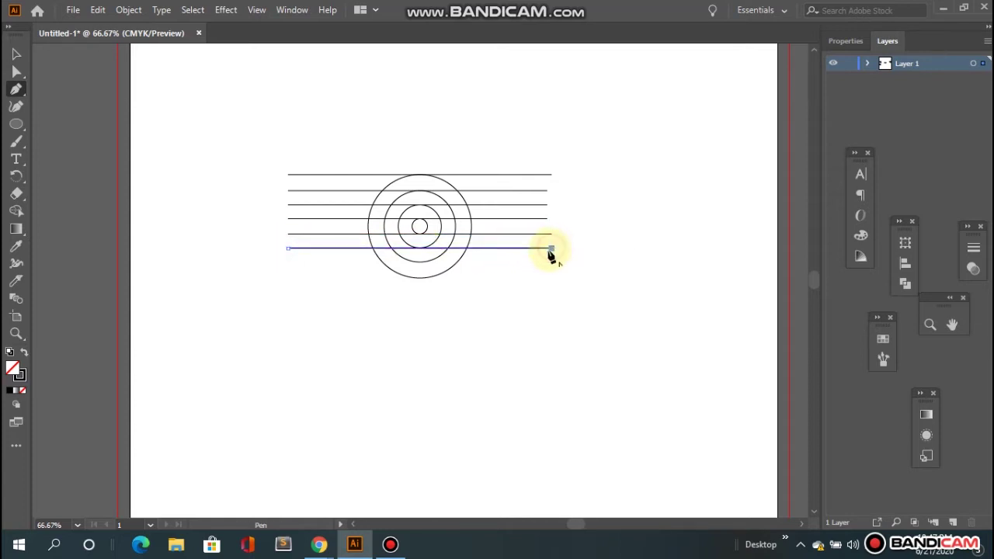
click(16, 52)
click(148, 103)
- Draw a closed rectangle with the Pen tool, its top on the uppermost line and its right side touching the outermost circle
click(15, 88)
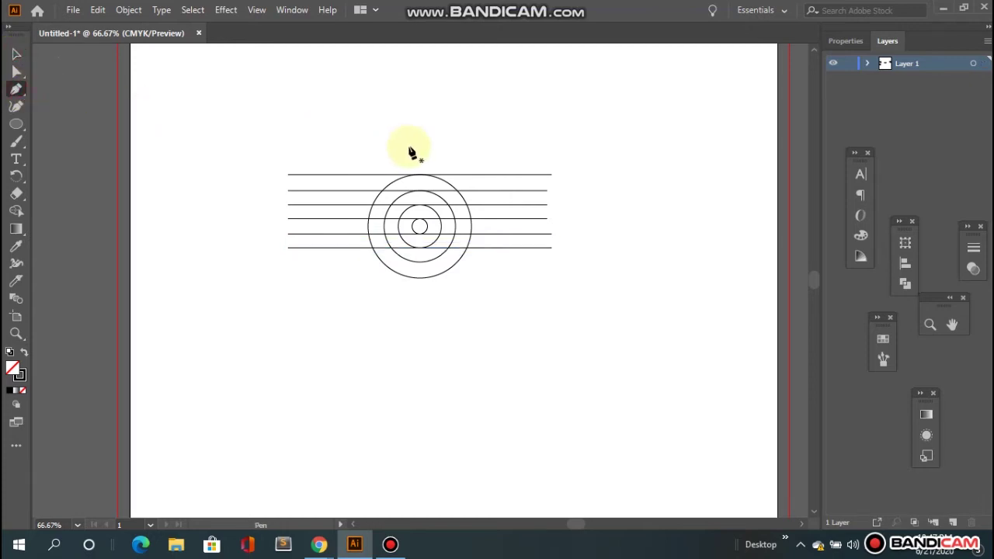
click(471, 176)
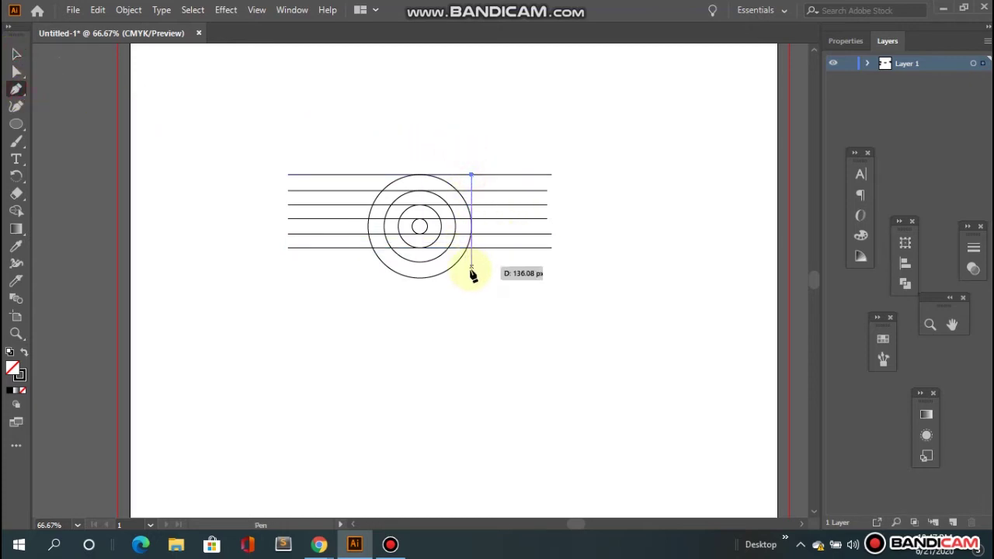
click(471, 296)
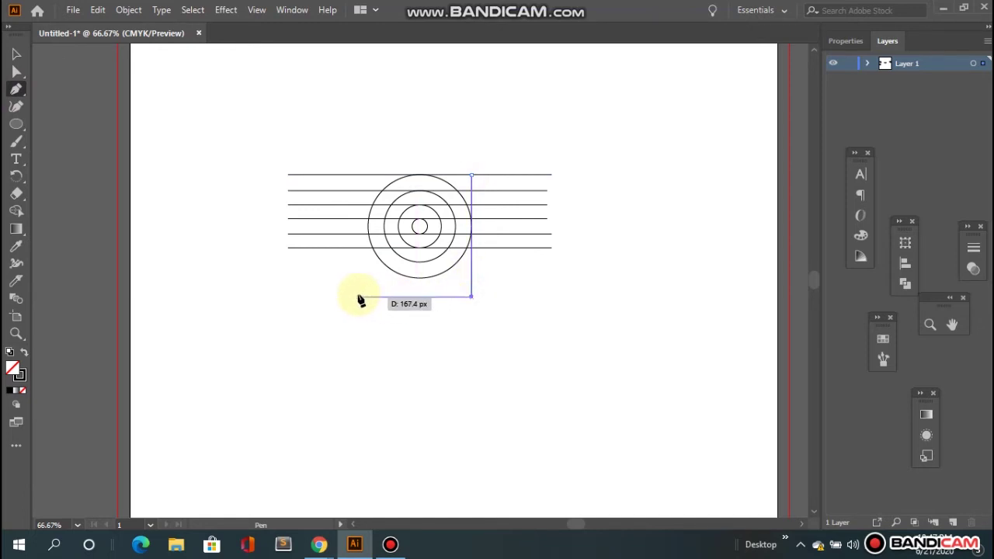
click(347, 296)
click(347, 175)
click(472, 177)
click(16, 54)
click(198, 107)
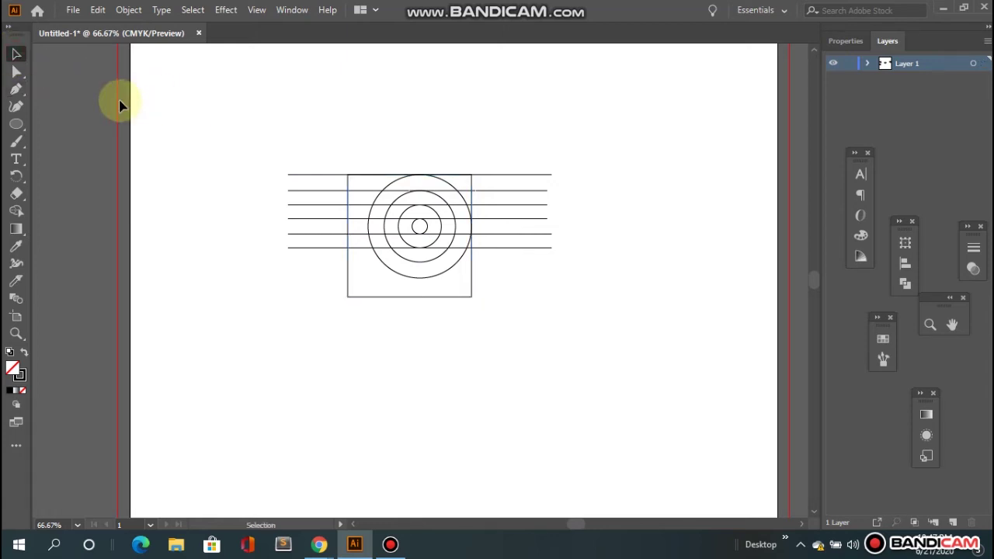
- Draw a diagonal from the rectangle's top-left to bottom-right corner, and a roughly parallel one just below it between the left and bottom edges
click(16, 88)
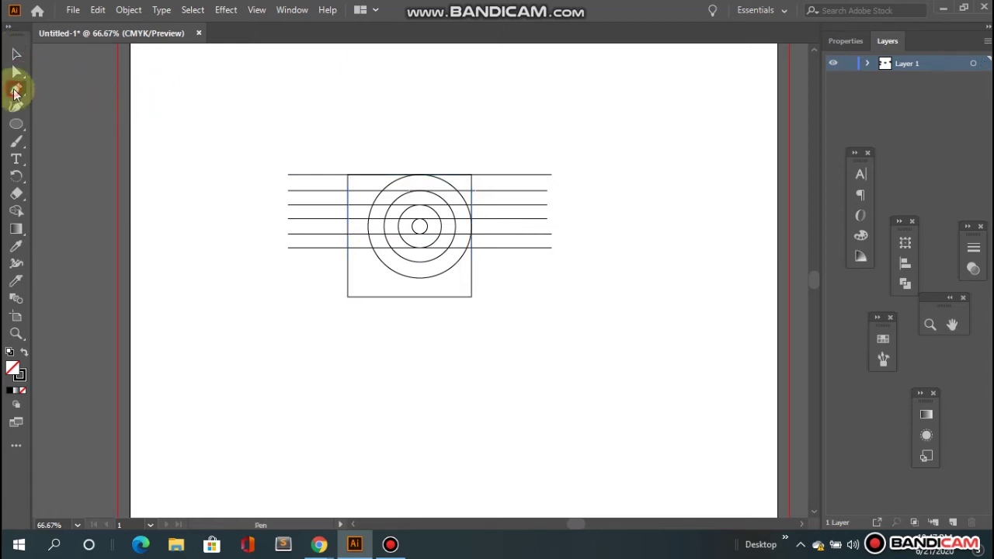
click(347, 175)
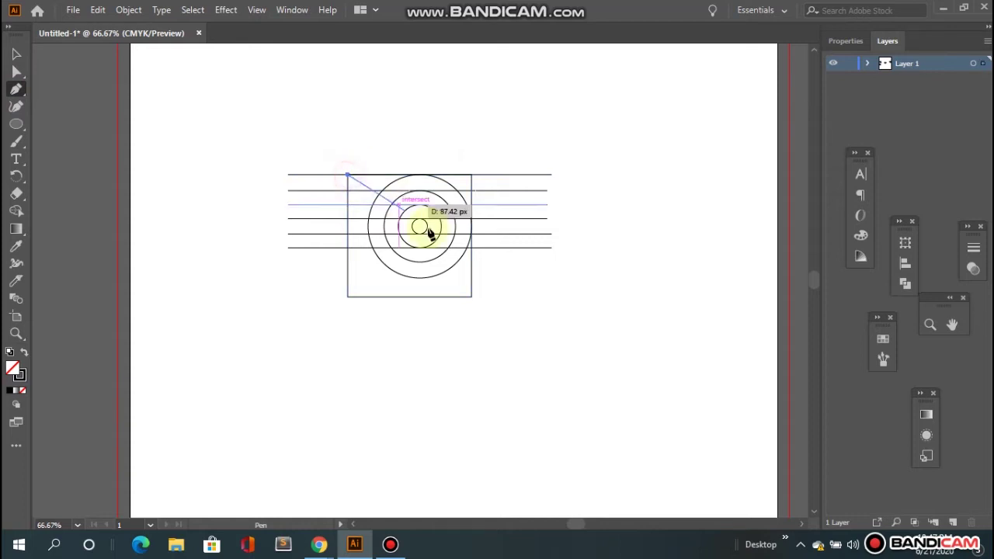
click(471, 296)
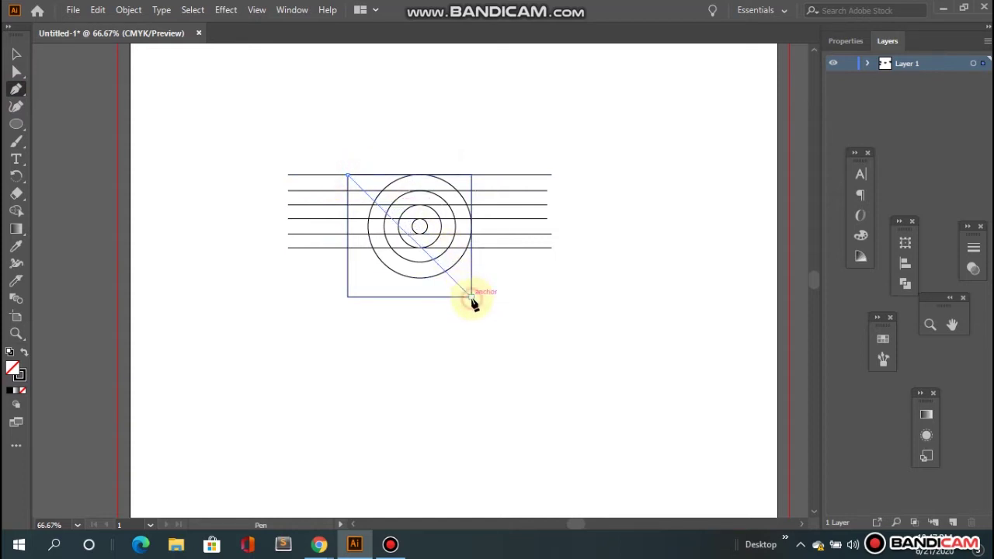
click(347, 194)
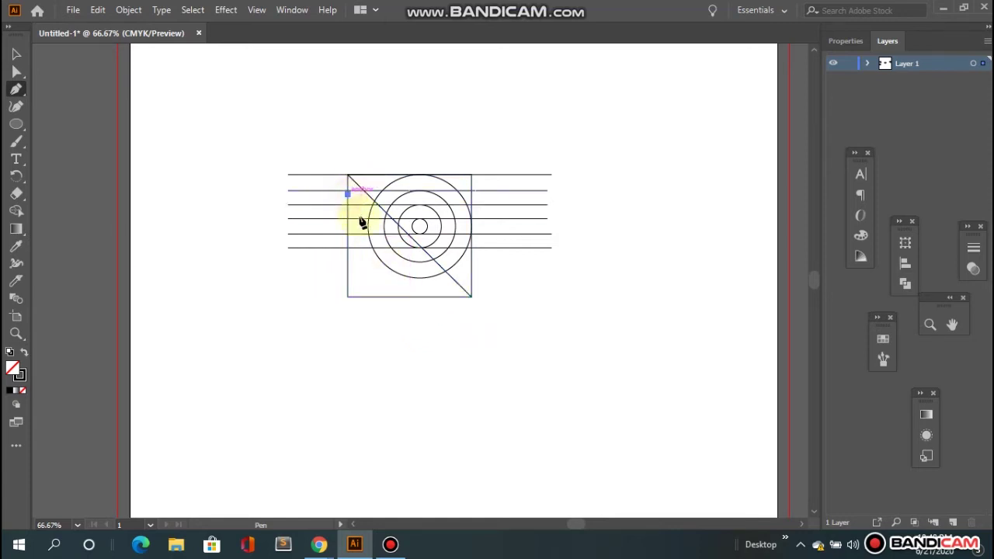
click(453, 296)
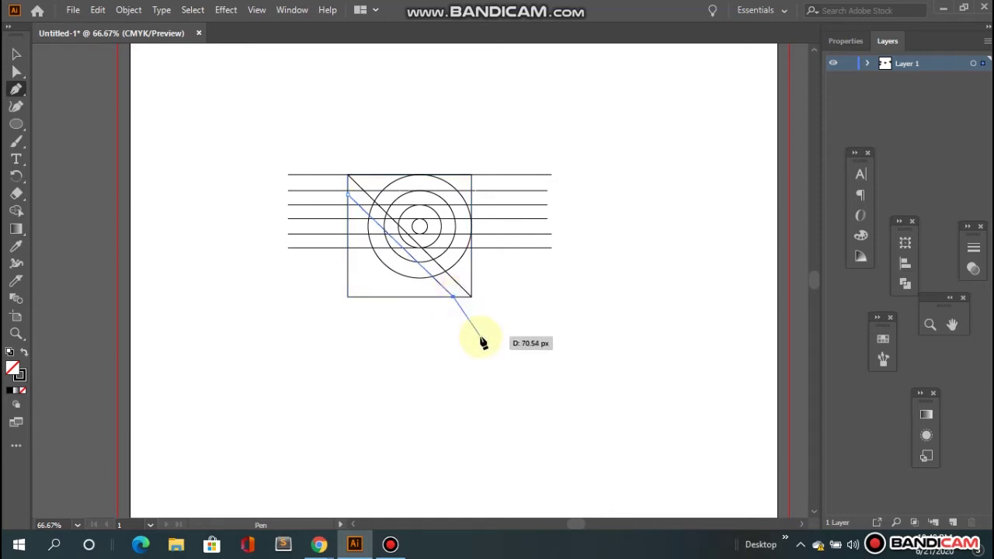
key(Escape)
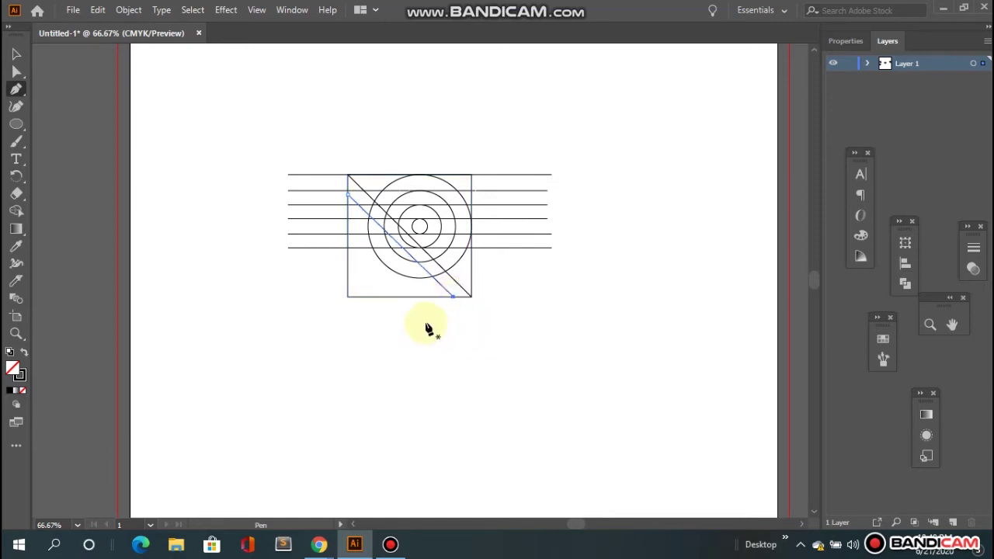
- Draw a third diagonal from where the third horizontal line meets the rectangle's left edge to its bottom edge, touching the second-largest circle
click(348, 204)
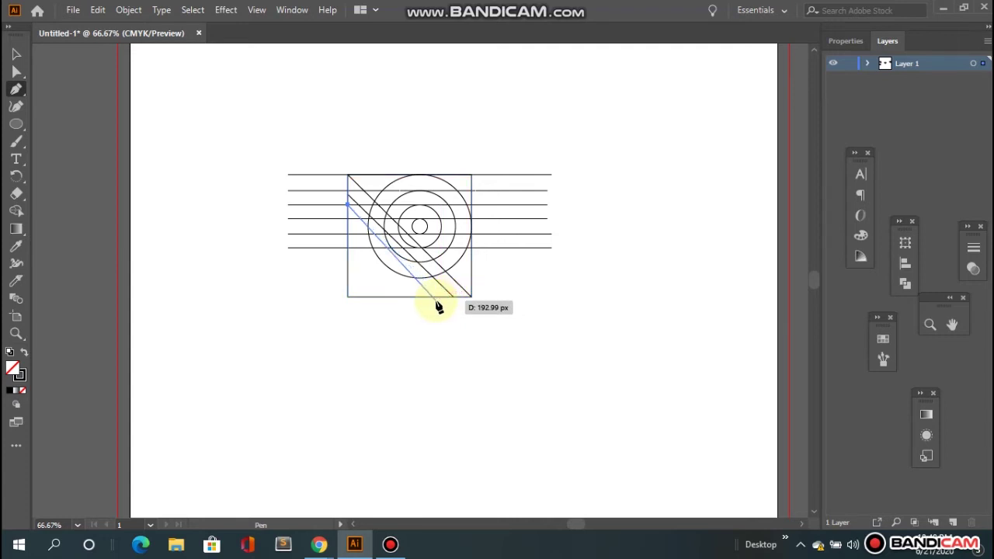
key(ctrl+1)
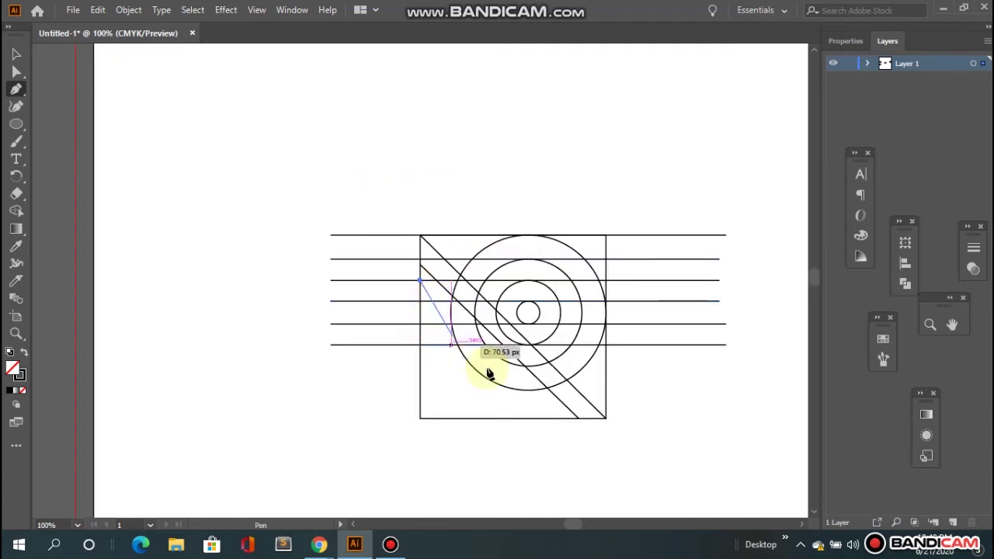
click(560, 419)
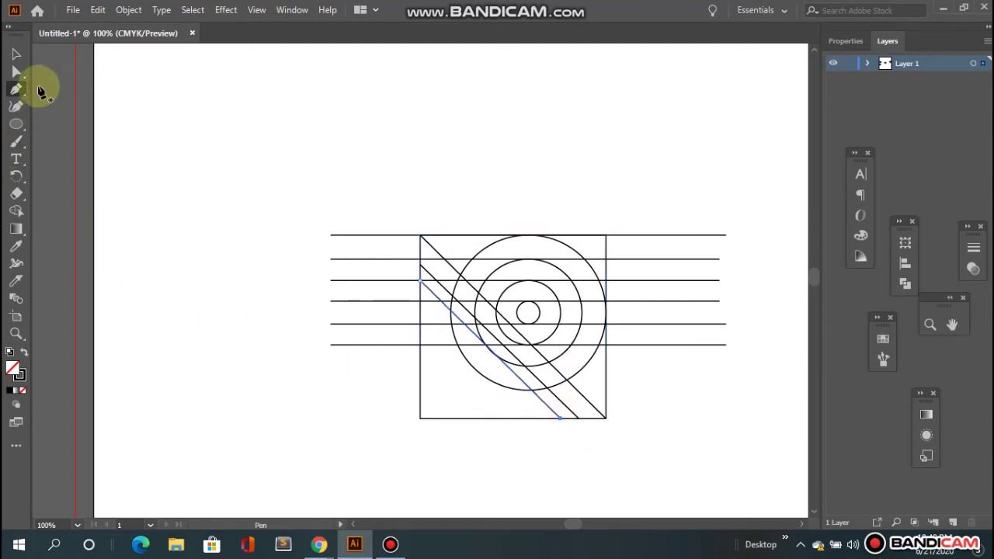
click(16, 54)
- Draw two more diagonals between the rectangle's left and bottom edges, about 155 px from above the fifth horizontal line and about 131 px from that line
click(16, 88)
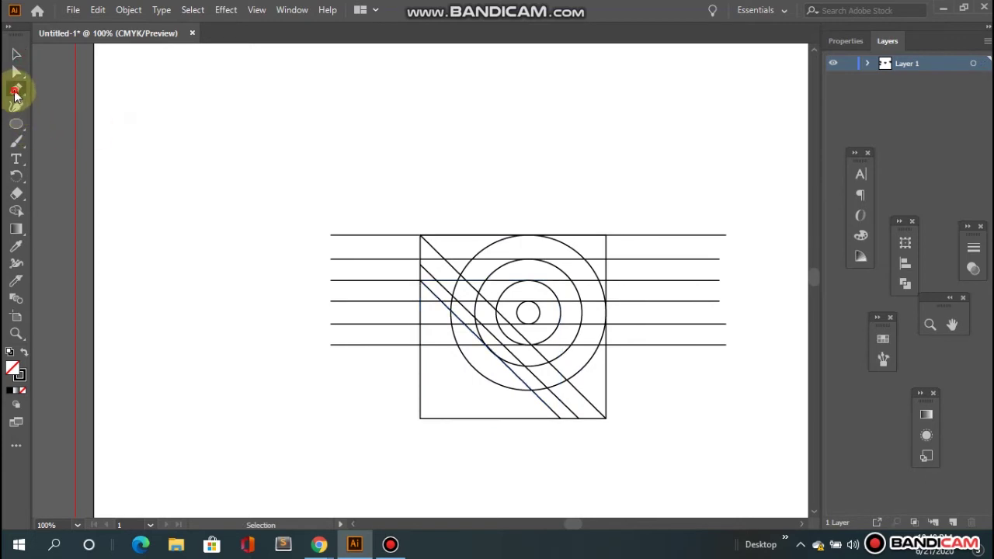
click(420, 311)
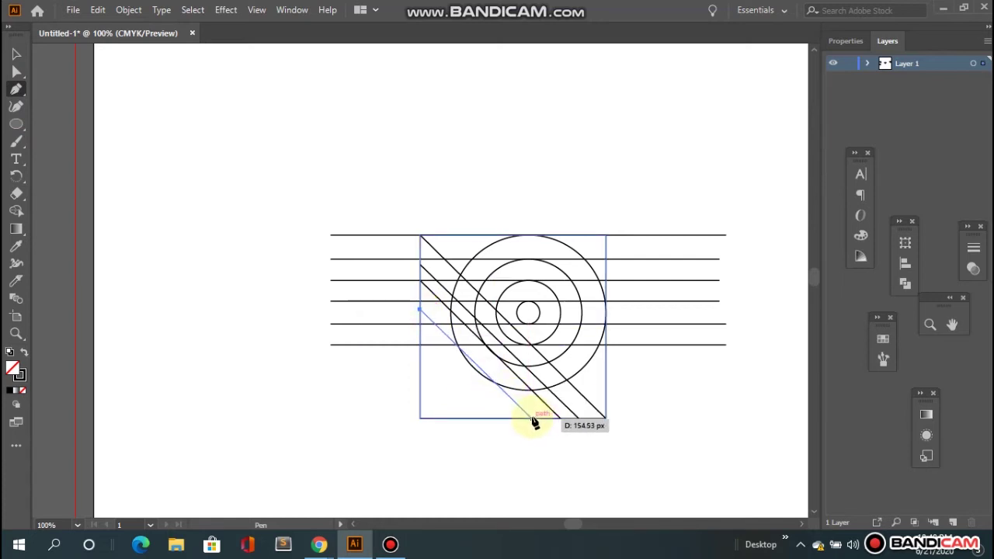
click(532, 419)
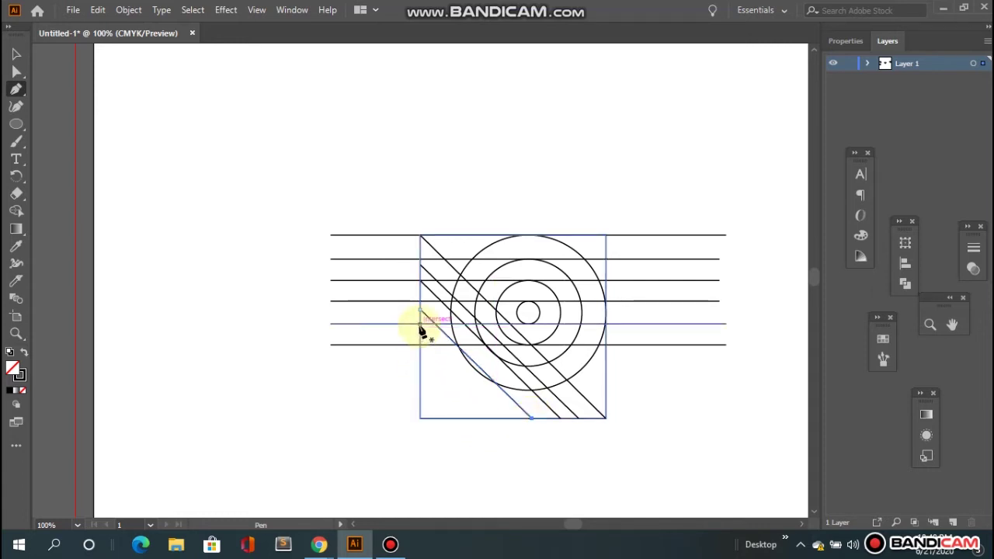
click(420, 324)
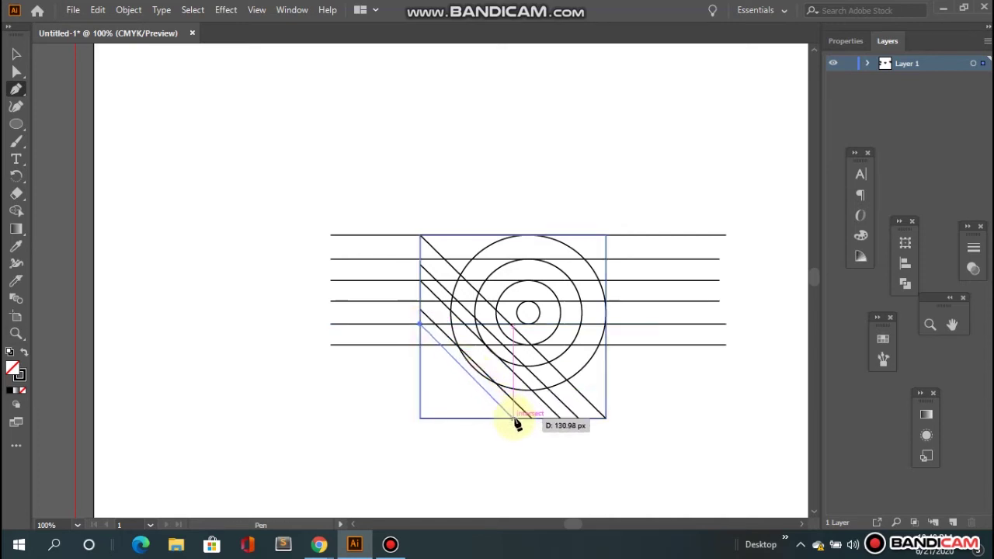
click(515, 418)
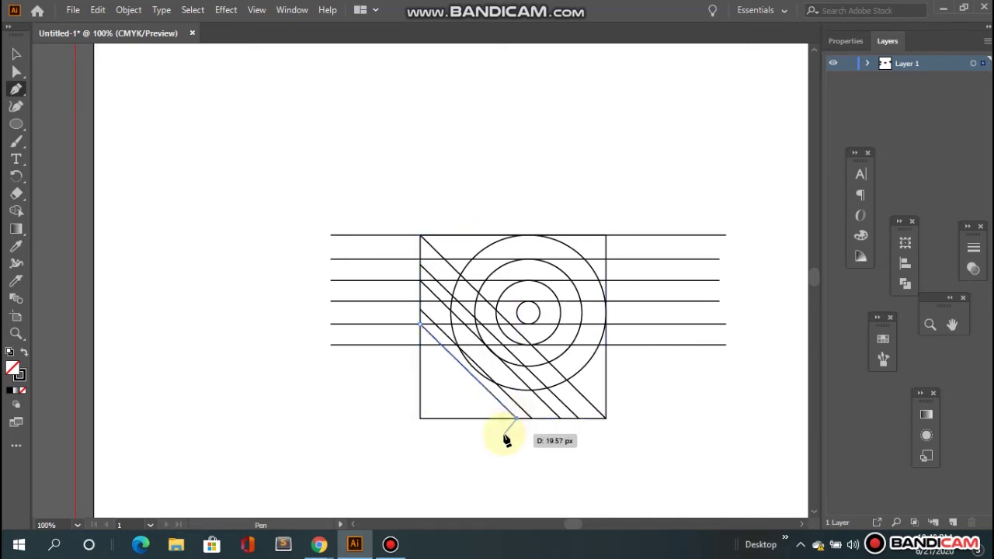
key(Escape)
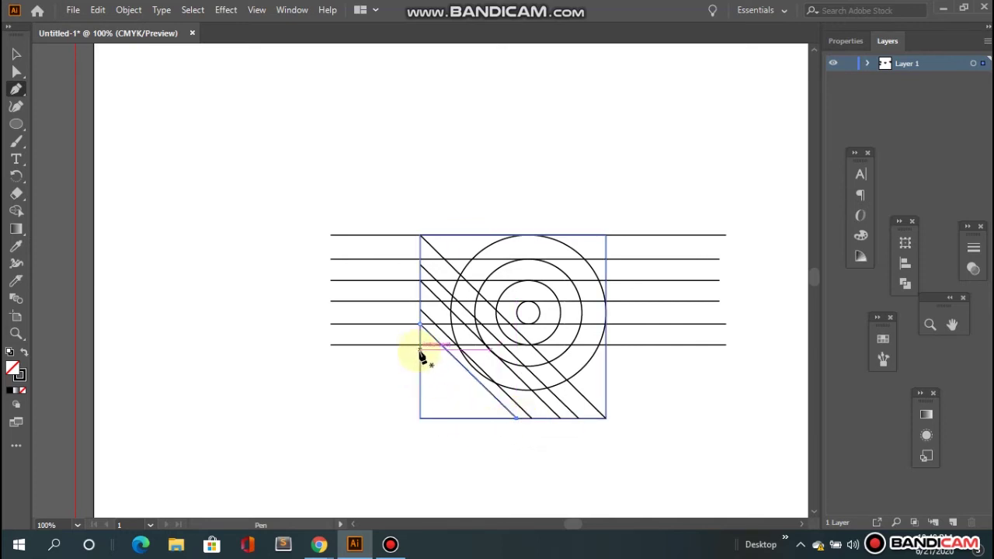
- Draw a last, shortest diagonal about 97 px long from just below the lowest horizontal line to the rectangle's bottom edge, leaving nothing selected
click(420, 349)
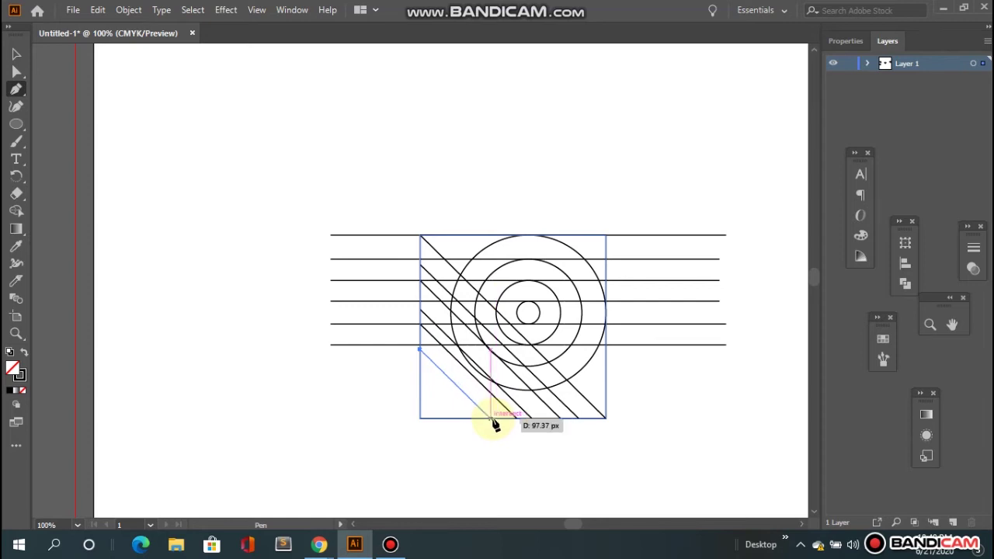
click(516, 417)
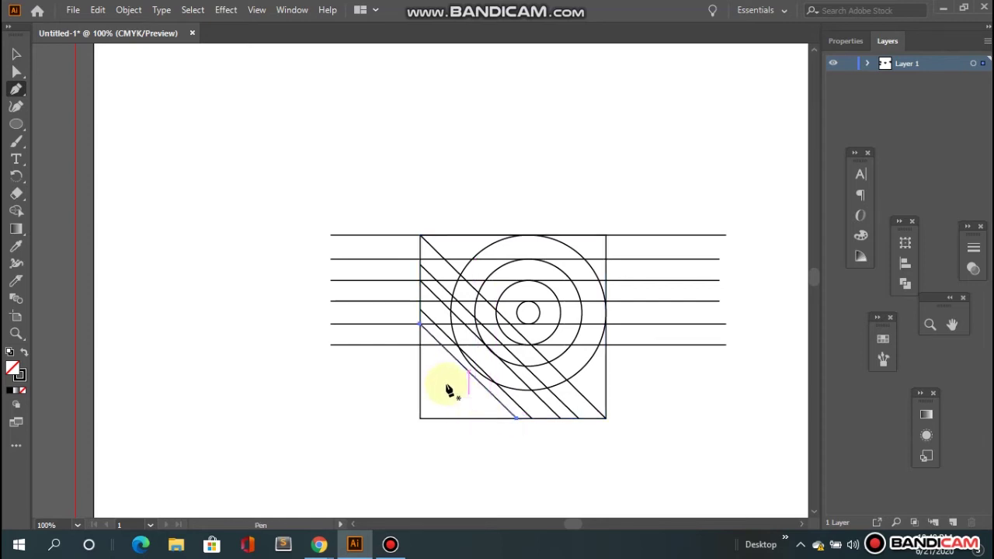
click(419, 349)
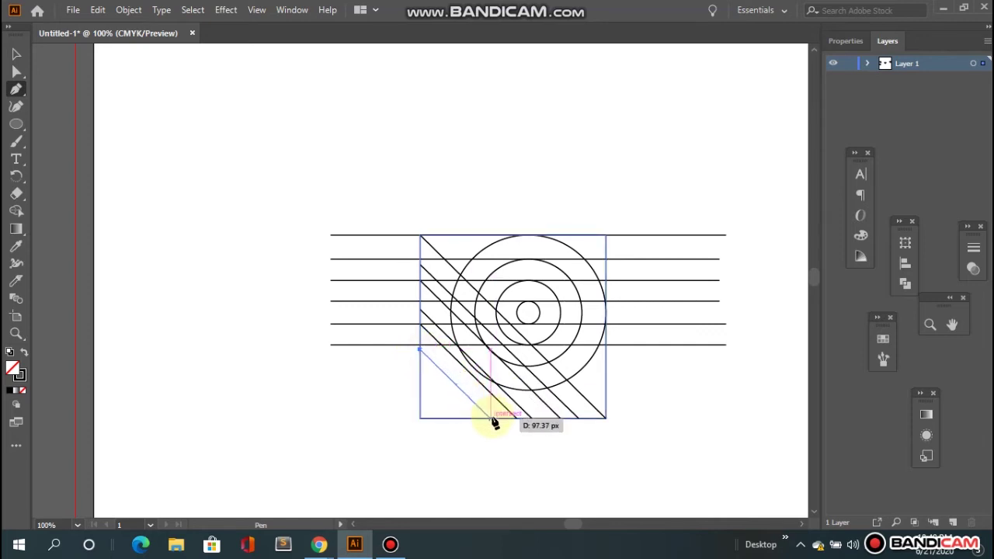
click(489, 418)
key(Escape)
click(16, 53)
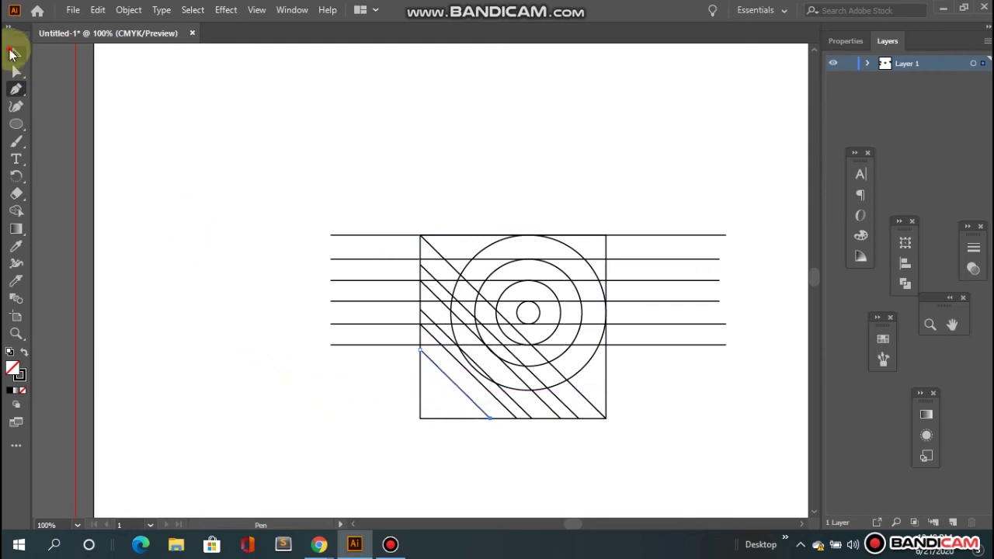
drag(224, 129, 697, 464)
click(133, 244)
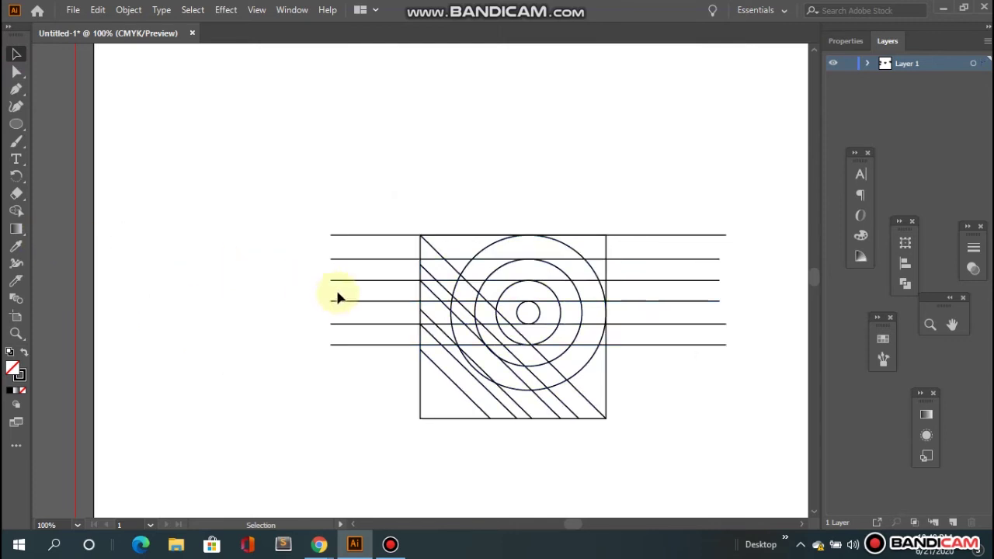
- Select the whole grid and merge the outer and inner bands into two rounded bowl shapes with Shape Builder
drag(288, 257, 220, 232)
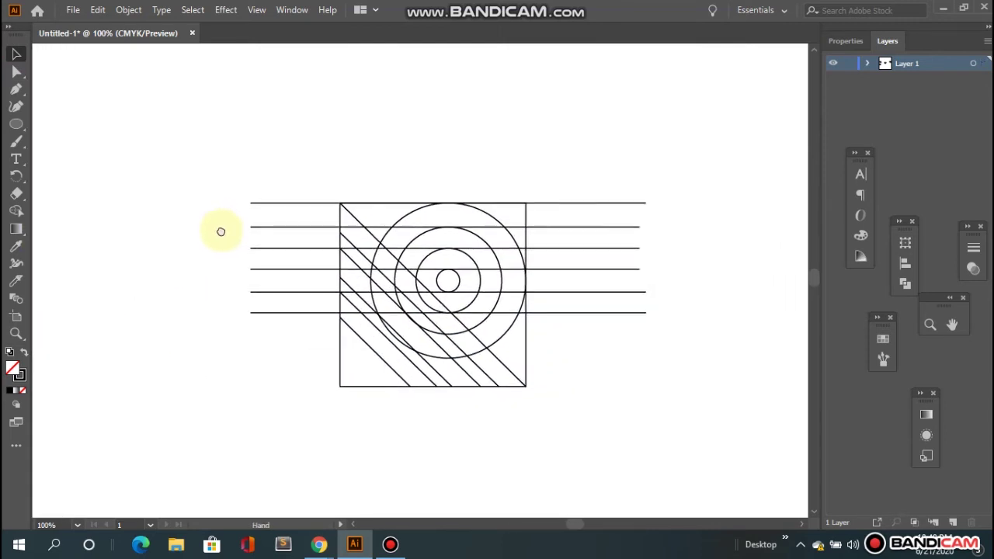
drag(118, 127, 674, 442)
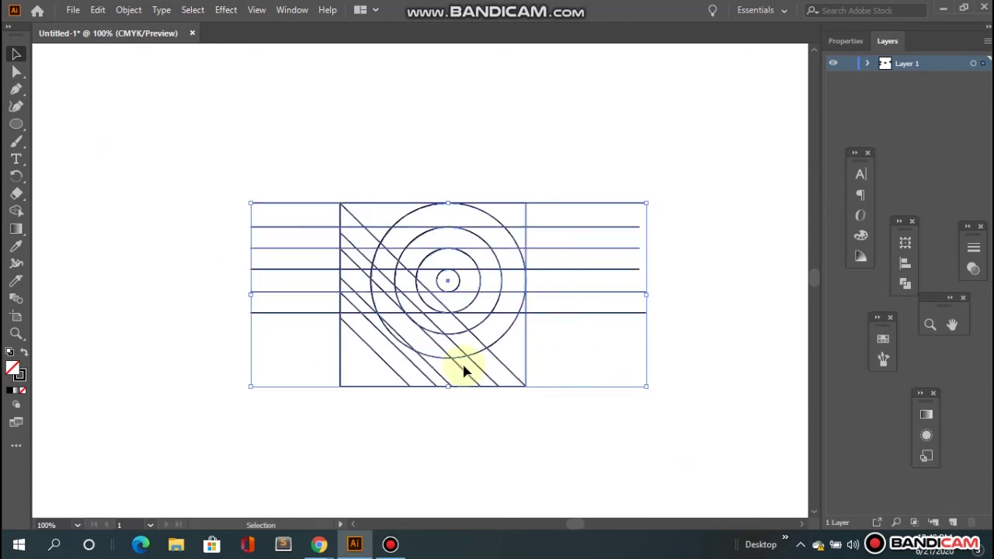
click(17, 211)
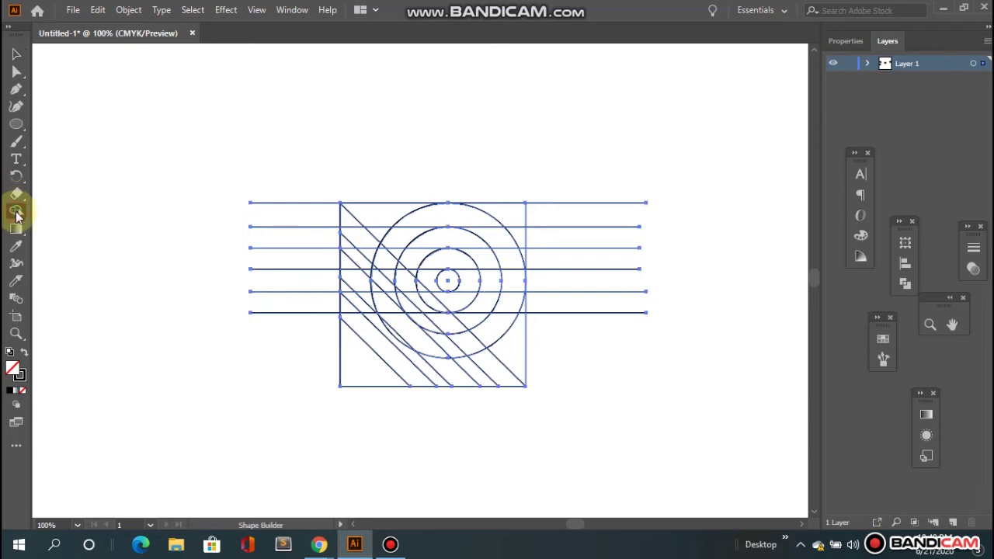
mouse_move(373, 218)
mouse_down()
mouse_move(406, 206)
mouse_move(502, 244)
mouse_move(517, 289)
mouse_move(497, 334)
mouse_up()
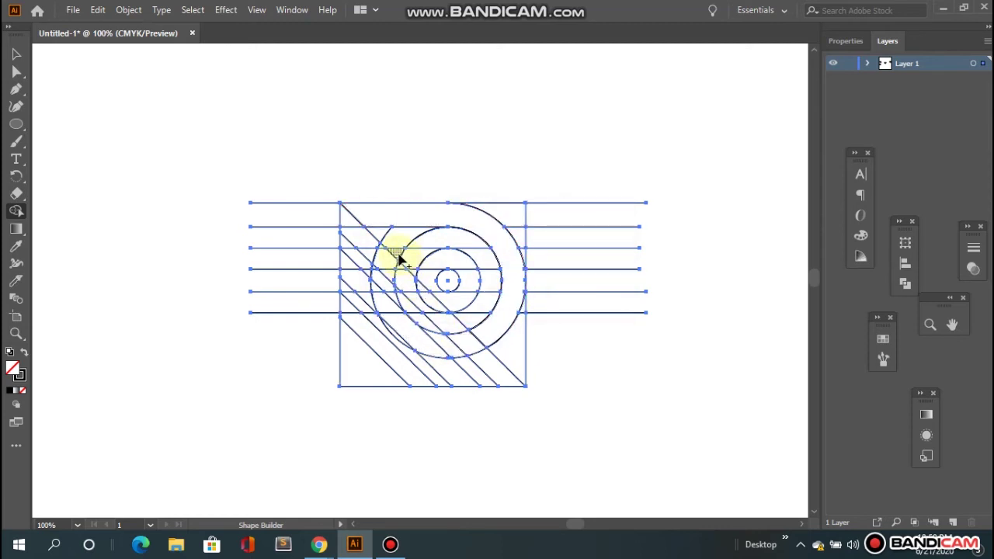
mouse_move(394, 255)
mouse_down()
mouse_move(453, 266)
mouse_move(466, 276)
mouse_move(444, 288)
mouse_up()
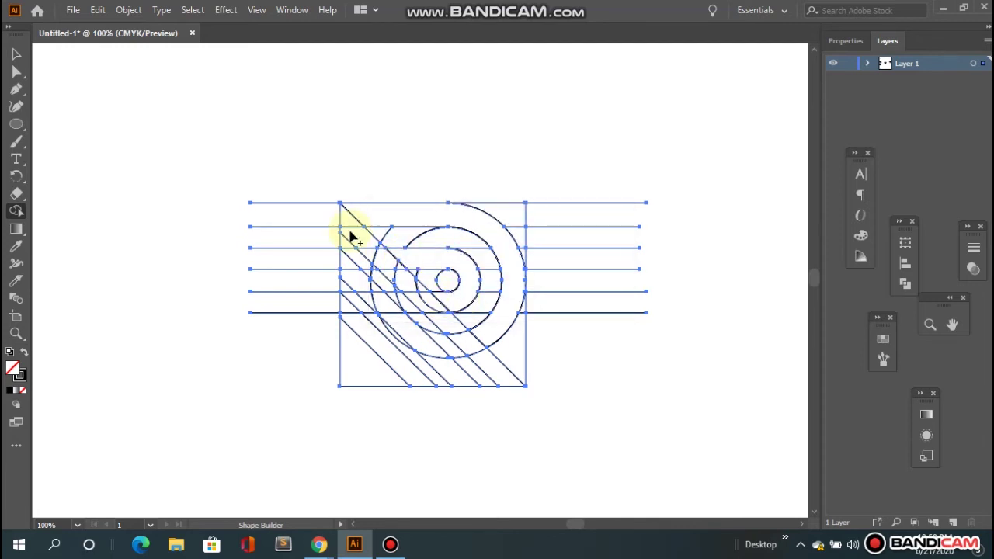
- Merge the regions between the diagonals into three parallel diagonal stripes with Shape Builder, then deselect the artwork
drag(347, 223, 357, 240)
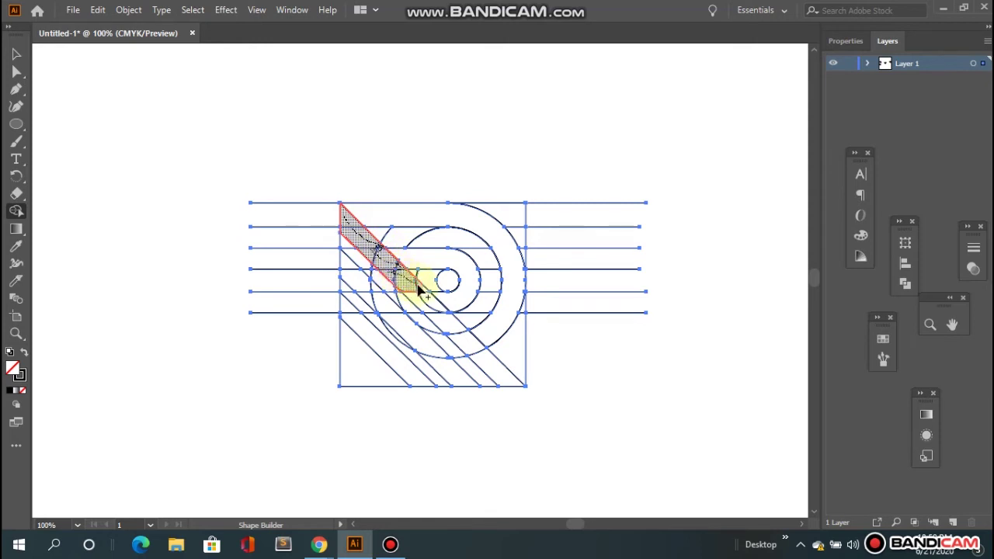
drag(429, 310, 494, 371)
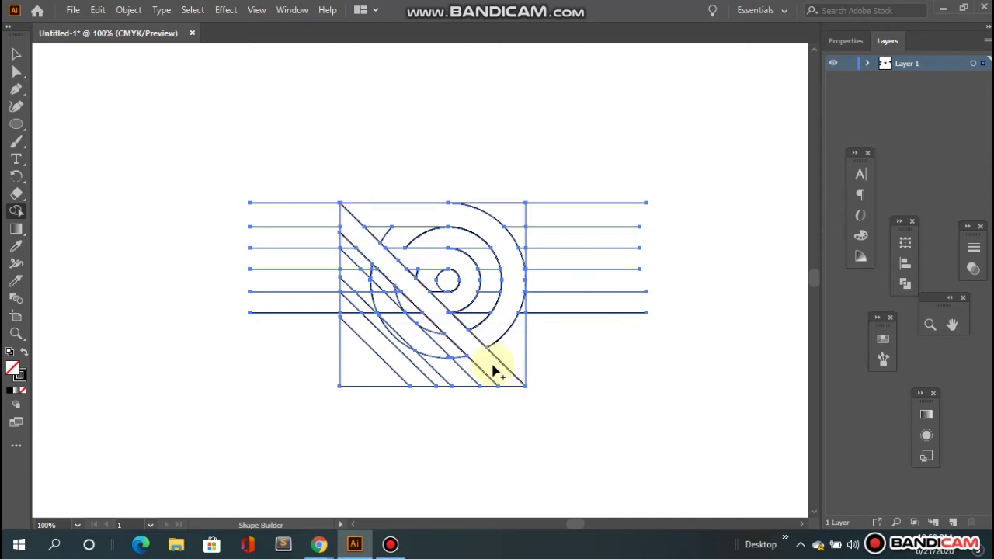
mouse_move(346, 264)
mouse_down()
mouse_move(450, 381)
mouse_move(400, 361)
mouse_up()
drag(346, 305, 401, 368)
click(17, 53)
click(622, 179)
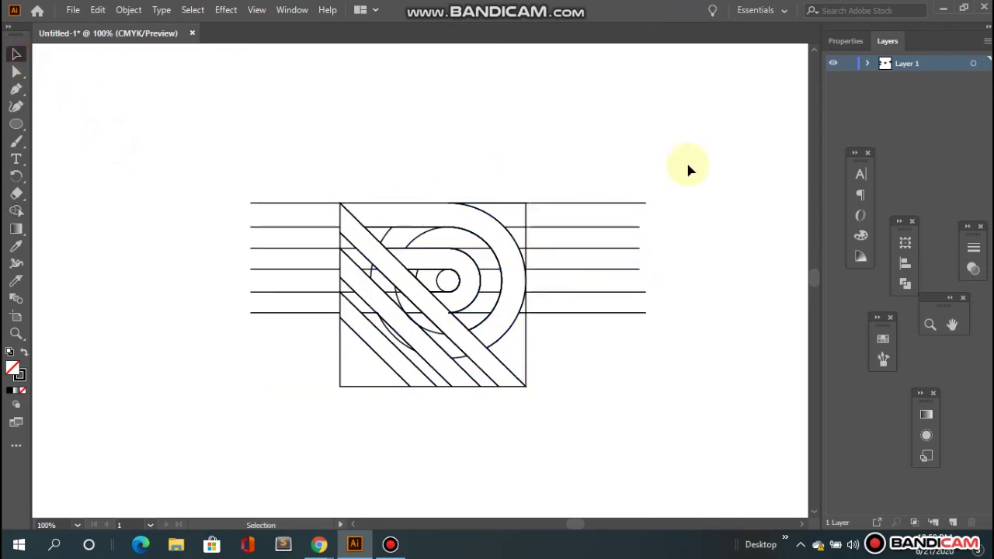
- Delete the horizontal line ends on both sides of the rectangle and the rectangle's leftover edges around the bowl
drag(645, 217, 596, 315)
key(Delete)
drag(157, 175, 311, 331)
key(Delete)
click(525, 204)
key(Delete)
click(526, 324)
key(Delete)
- Delete the leftover circle arcs and line pieces around the stripes and inside the bowl, including the remainder of the smallest circle
click(376, 309)
key(Delete)
click(387, 233)
key(Delete)
click(411, 243)
key(Delete)
click(471, 248)
key(Delete)
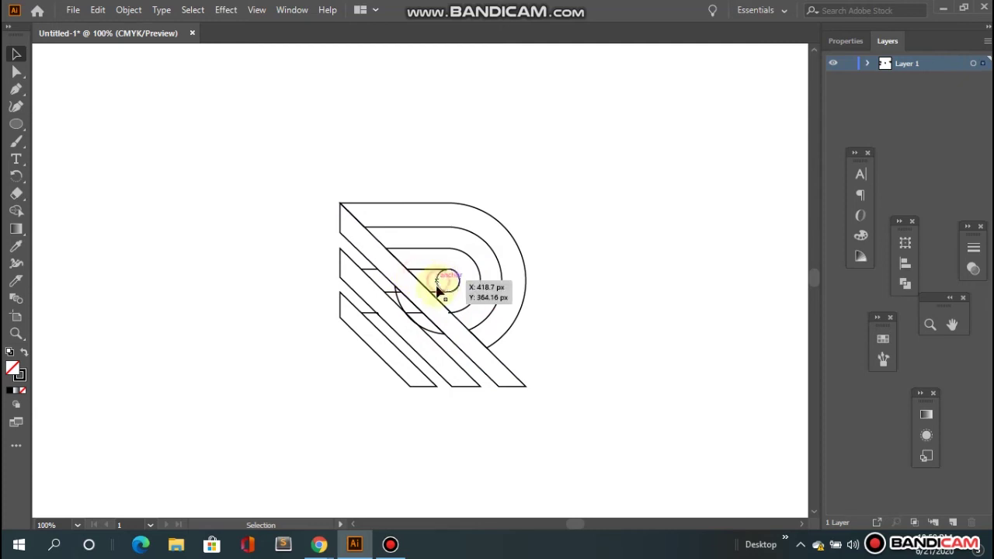
click(439, 281)
key(Delete)
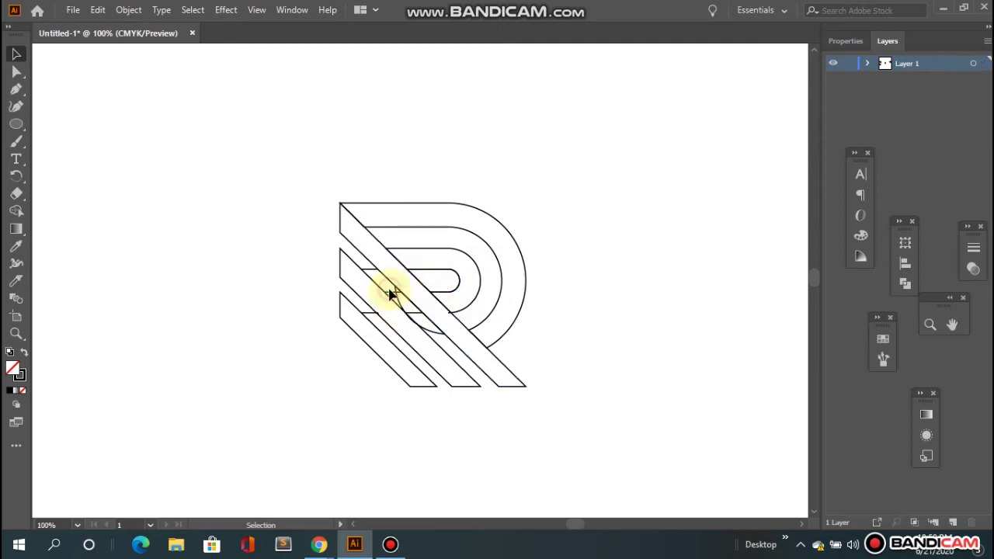
- Delete the short horizontal and curved leftover segments between the diagonal stripes
click(373, 272)
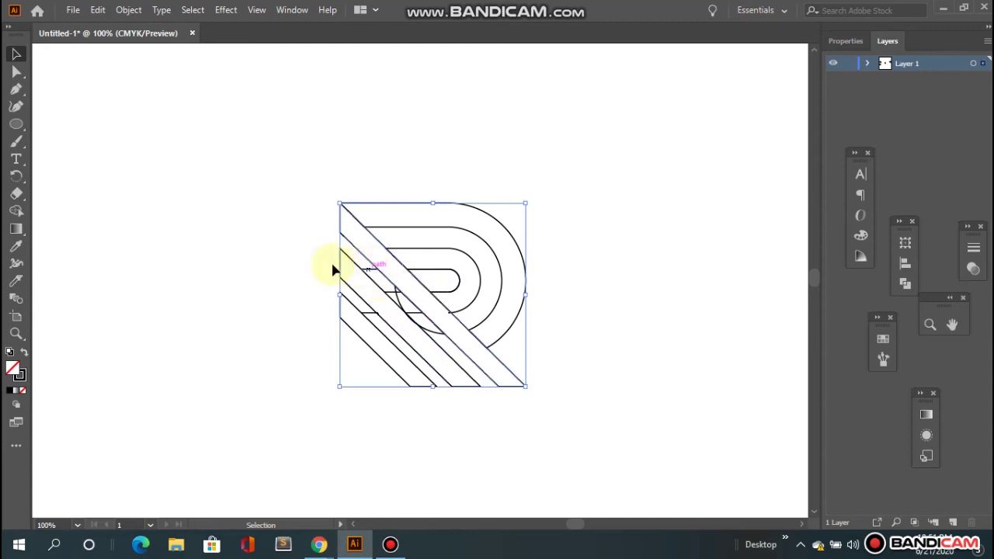
click(349, 261)
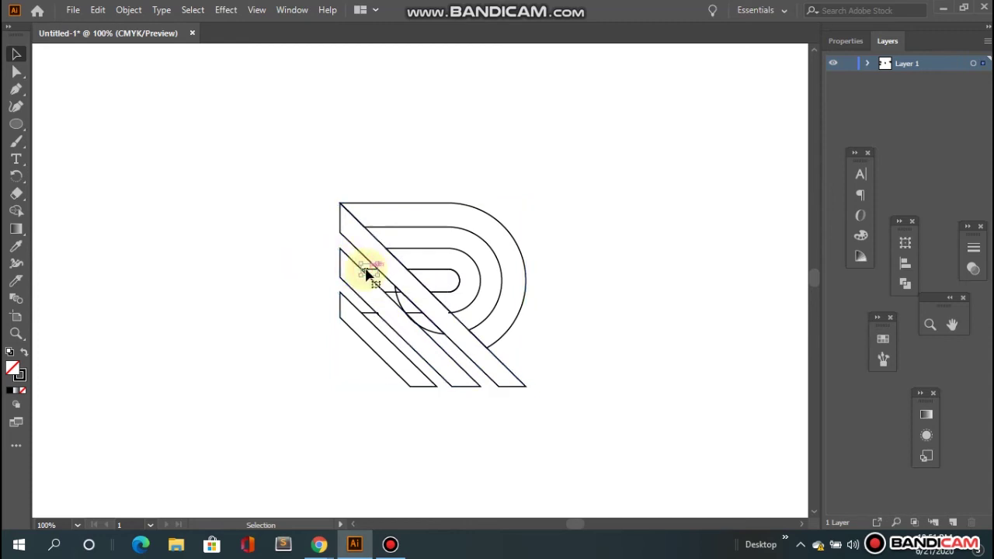
click(408, 313)
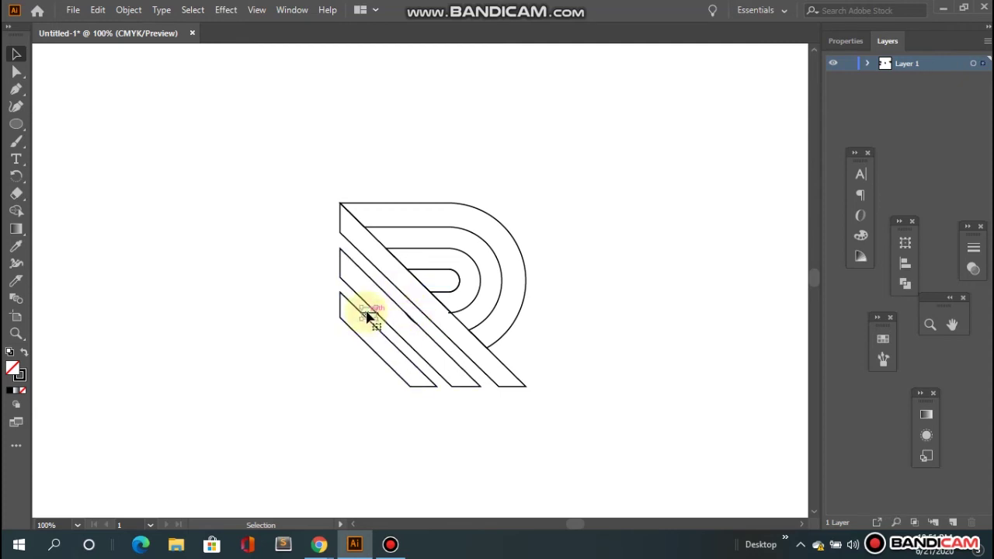
- Select the whole letter shape and clean up the stray stub at the inner bowl's lower end with Shape Builder, then deselect
drag(290, 170, 589, 444)
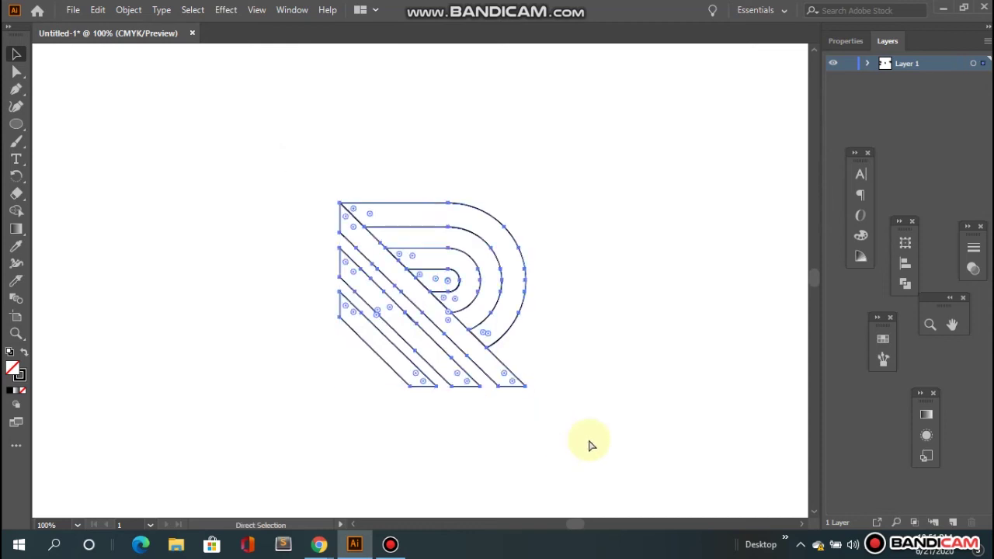
key(ctrl+equal)
key(ctrl+equal)
key(ctrl+equal)
click(16, 211)
click(282, 346)
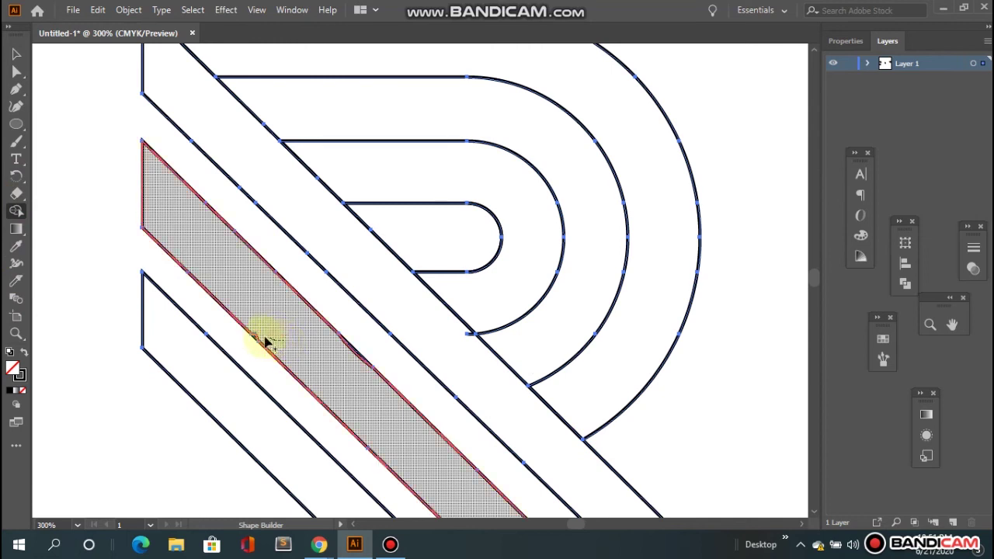
click(453, 333)
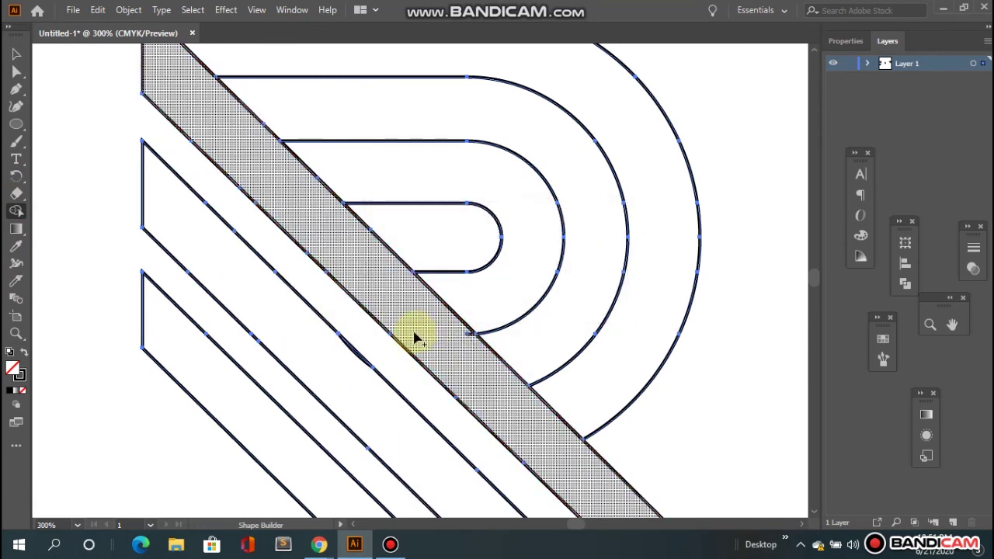
click(476, 341)
key(space)
drag(320, 328, 332, 368)
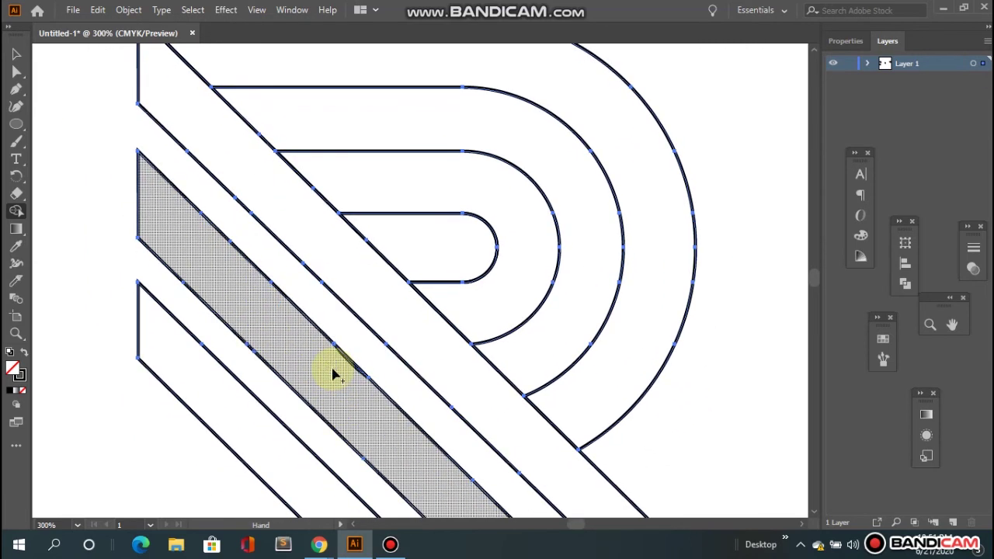
key(ctrl+minus)
key(ctrl+minus)
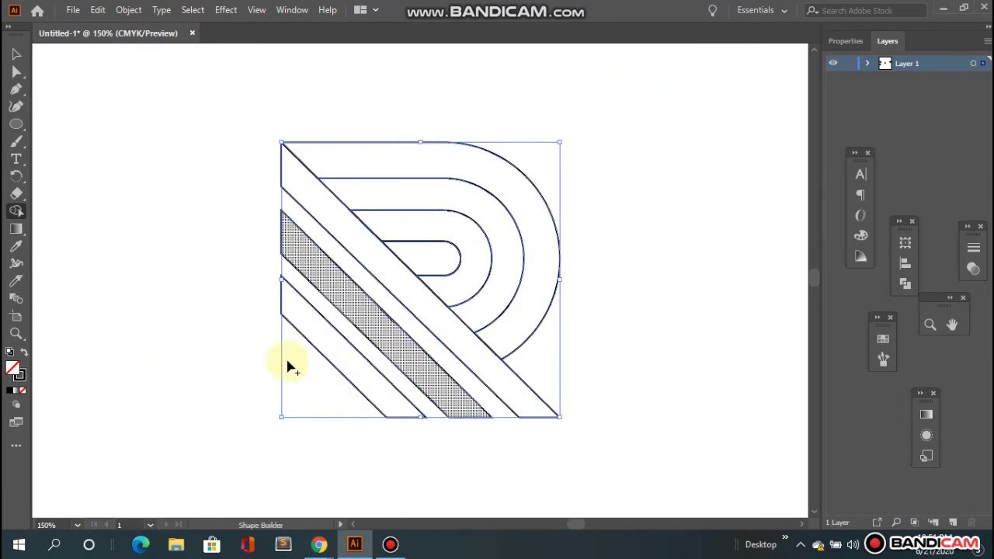
click(16, 54)
click(125, 130)
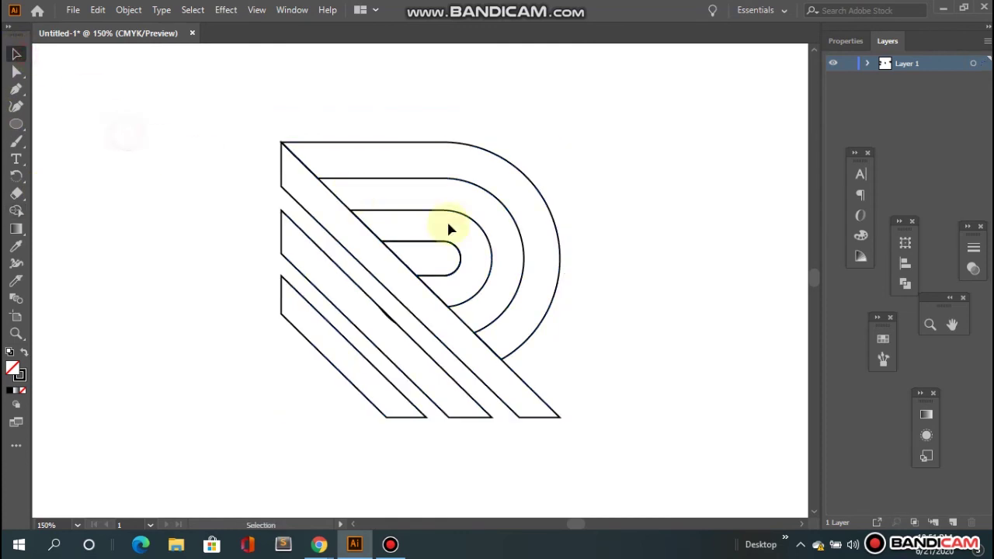
- Swap fill and stroke on the outer bowl and the inner bowl, giving both a solid black fill without an outline
click(559, 285)
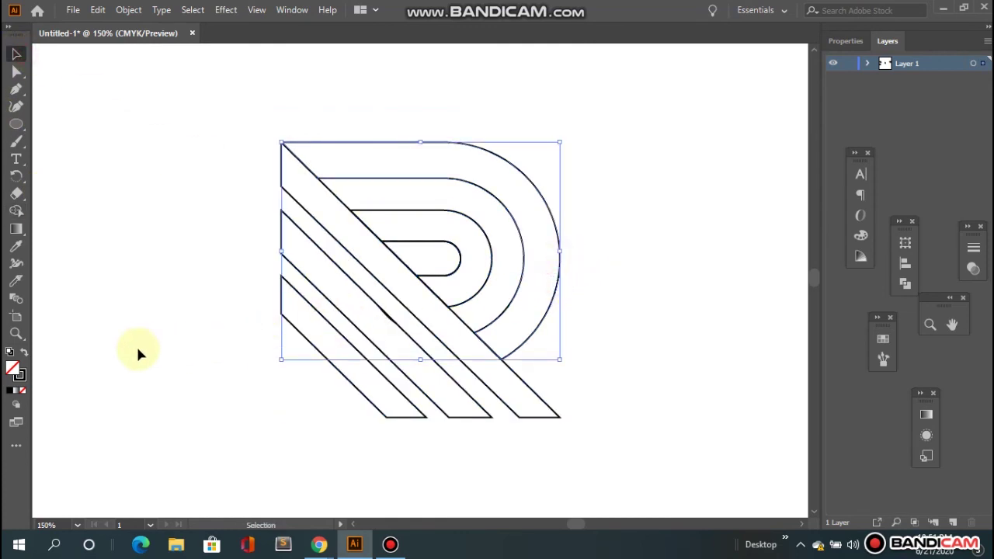
click(24, 353)
click(461, 284)
click(477, 289)
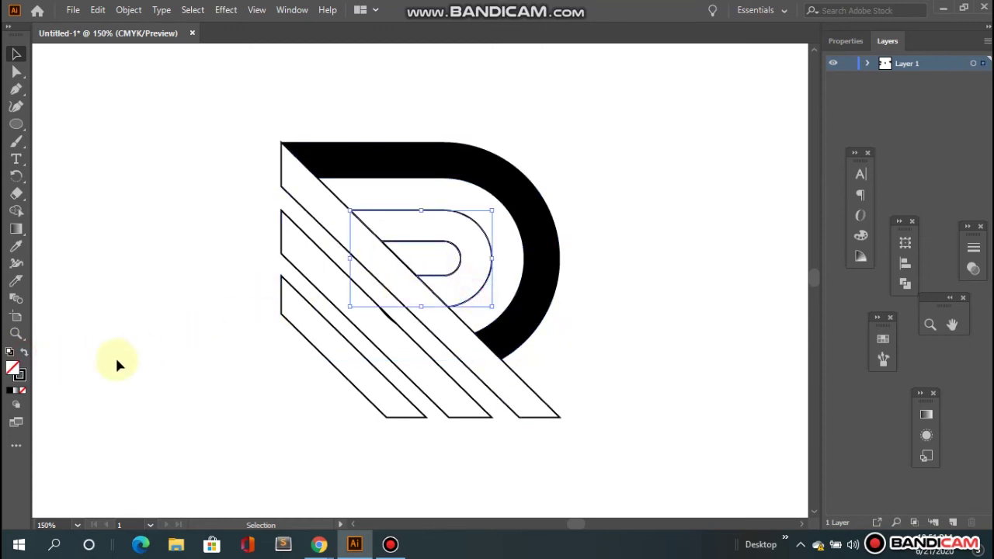
click(24, 353)
- Swap fill and stroke on the three diagonal stripes, giving each a solid black fill without an outline
click(533, 417)
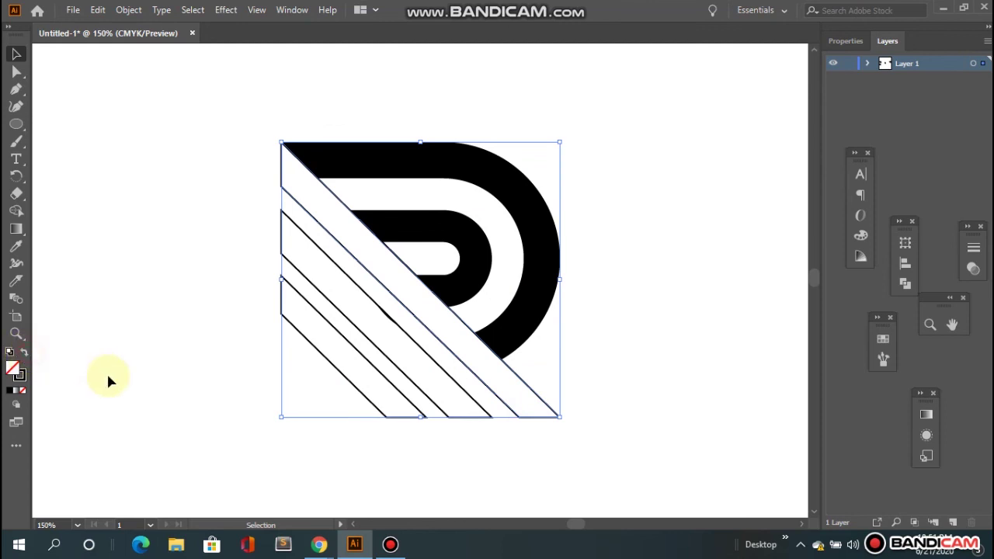
click(24, 353)
click(345, 408)
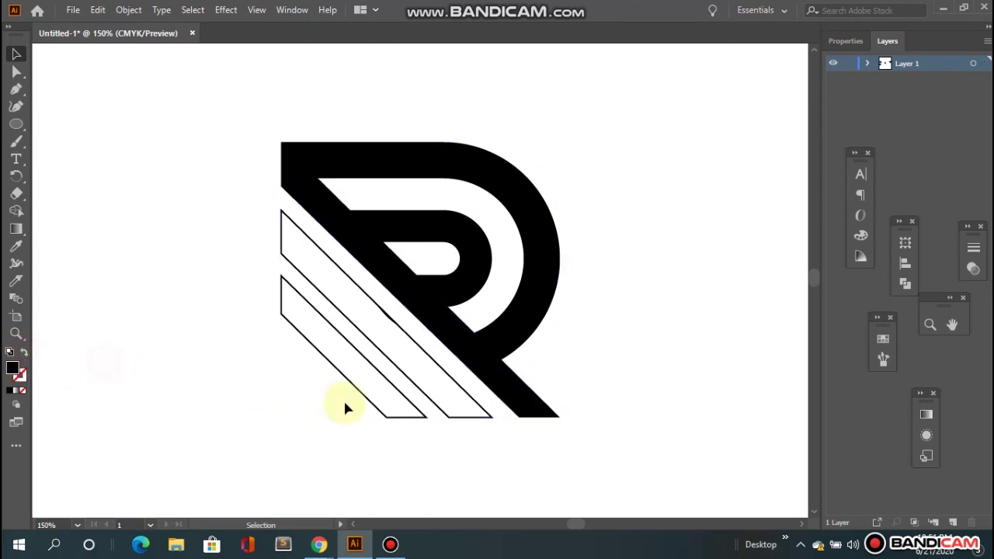
click(461, 417)
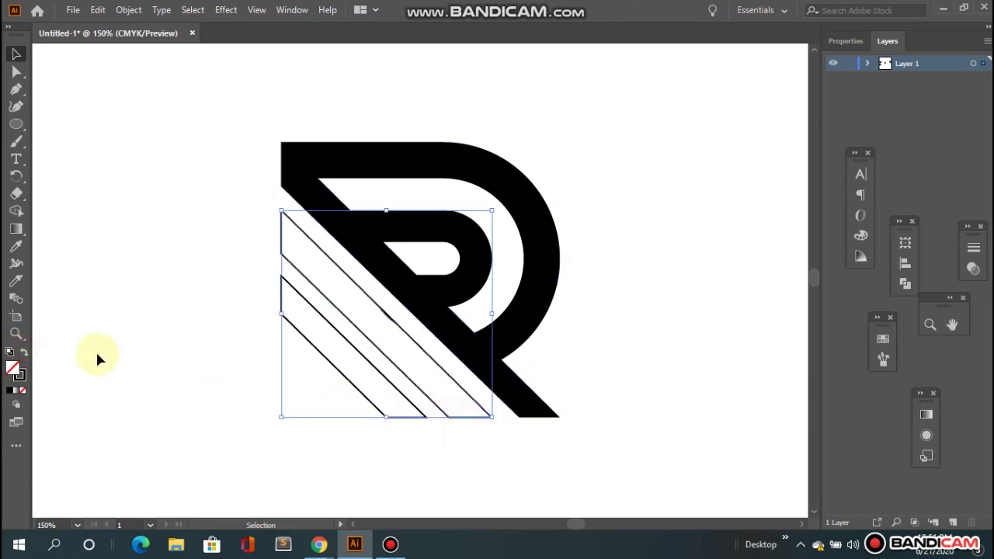
click(24, 353)
click(381, 415)
click(400, 416)
click(24, 352)
click(135, 349)
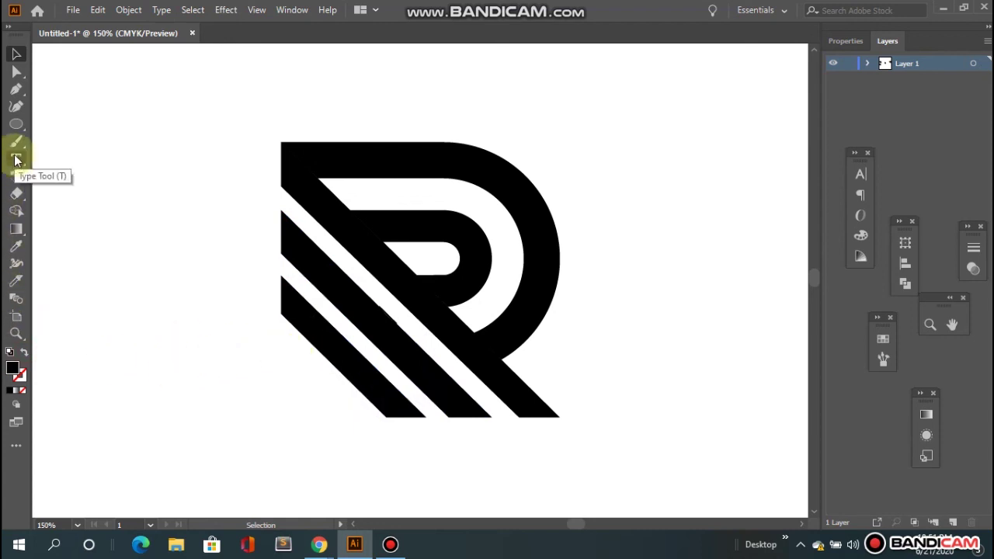
- Set the font for new text to Eras Bold ITC
key(t)
click(860, 173)
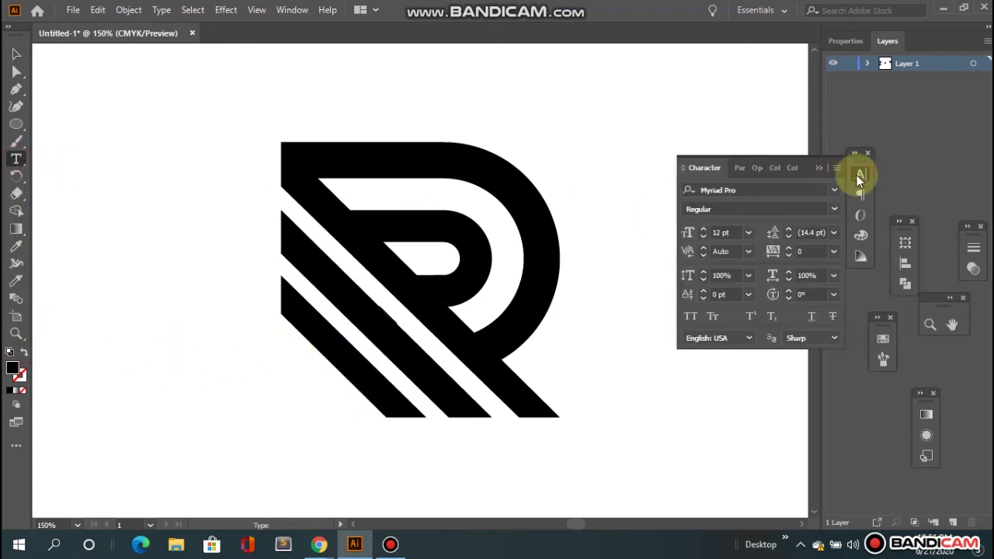
click(835, 190)
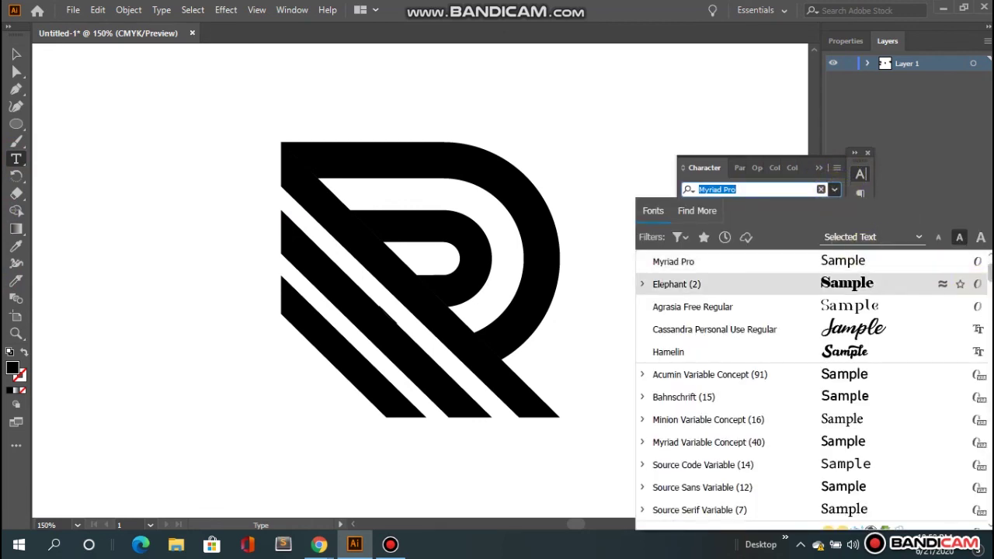
scroll(814, 381, down, 8)
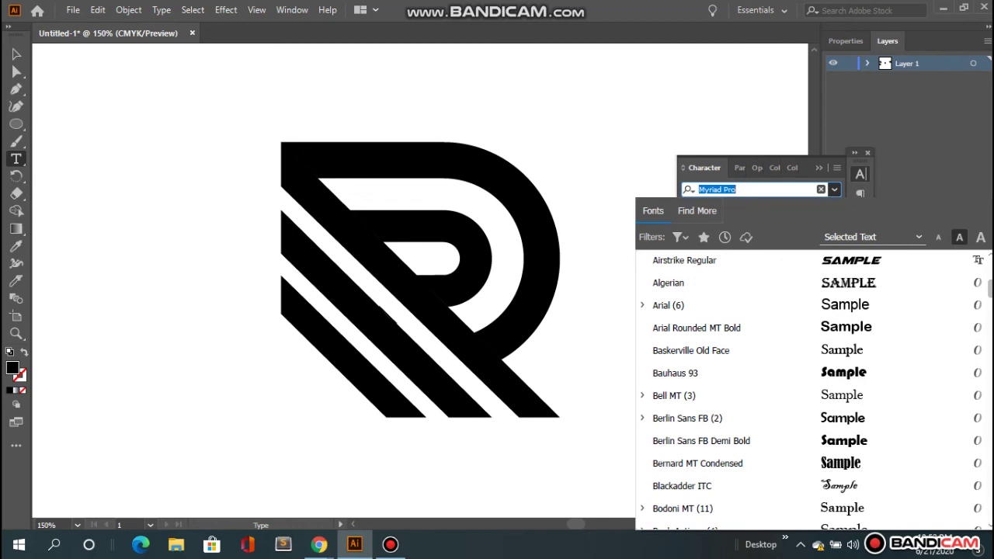
scroll(812, 388, down, 5)
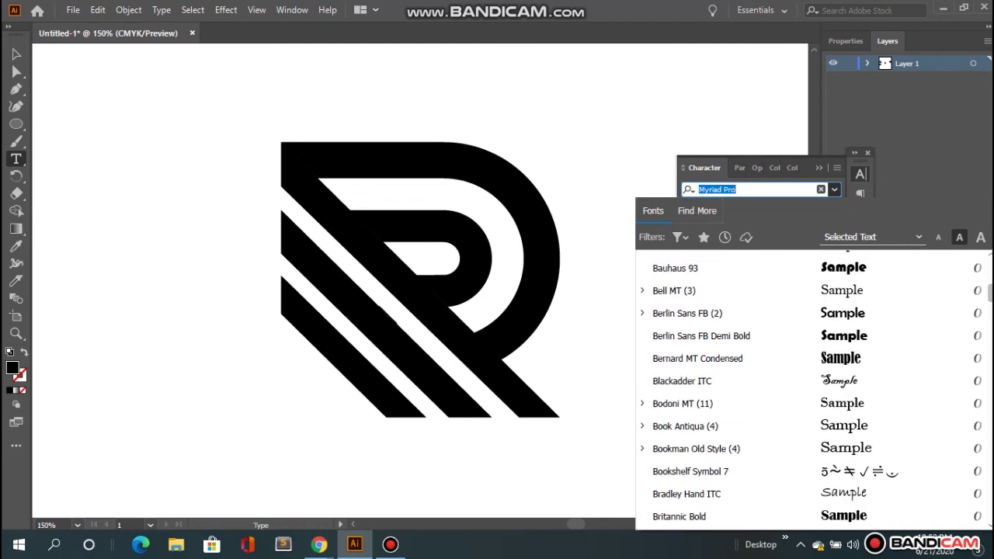
scroll(813, 388, down, 6)
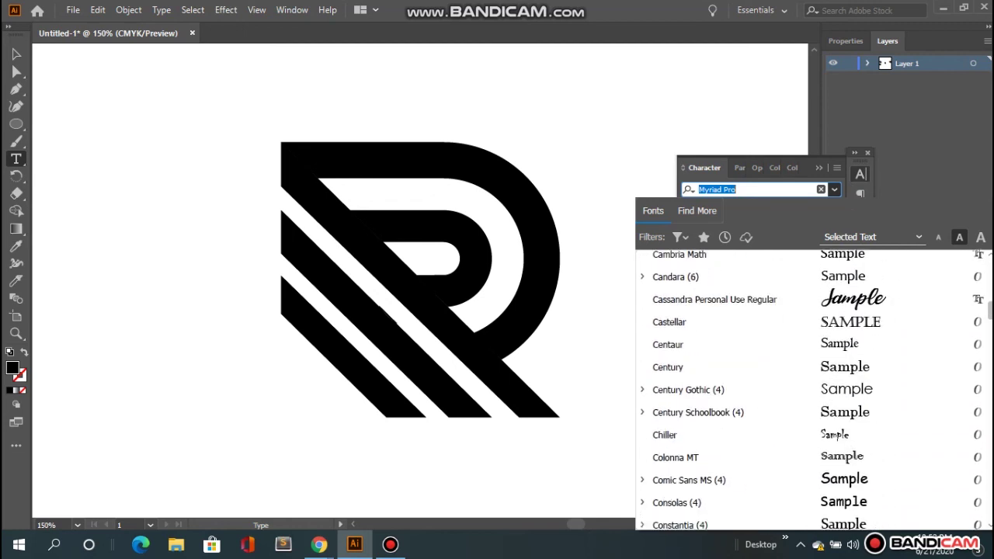
scroll(813, 388, down, 5)
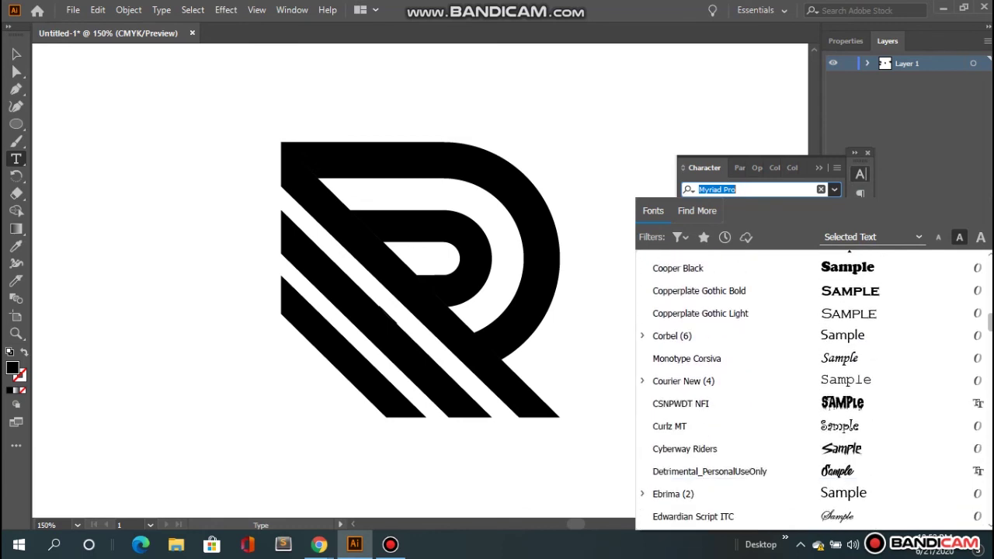
scroll(872, 419, down, 3)
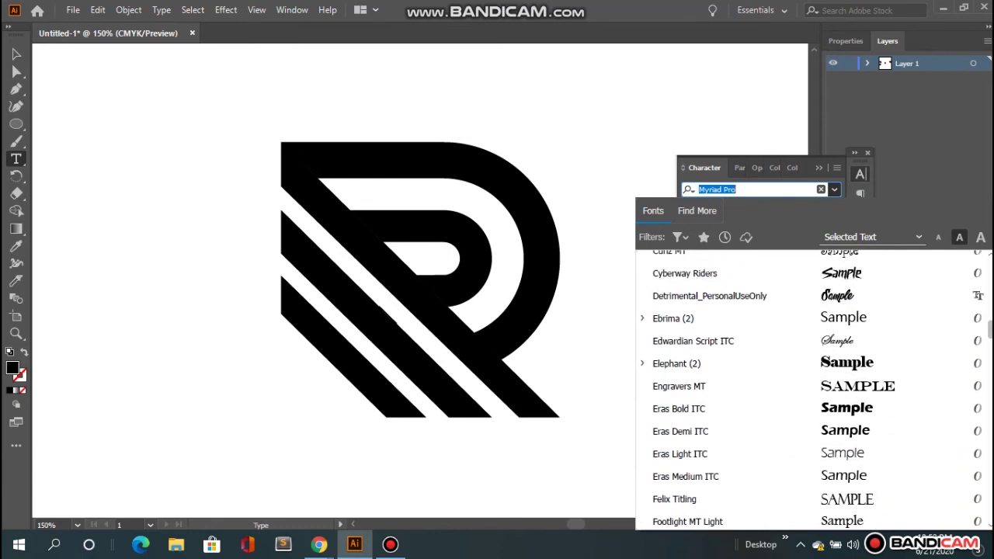
click(864, 392)
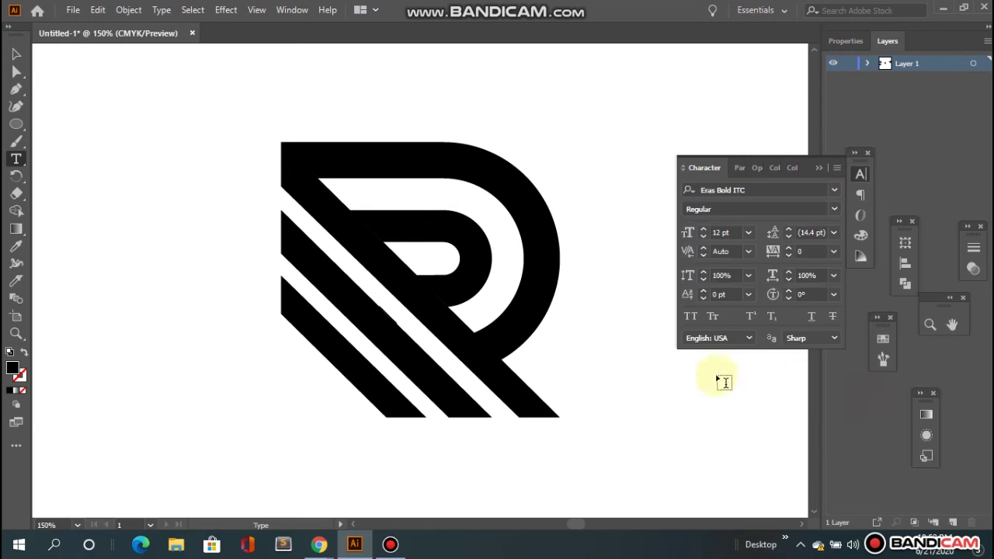
- Add the placeholder text "Lorem ipsum" beneath the letter R and scale it proportionally to about 29.6 pt, roughly matching the logo's width
click(284, 442)
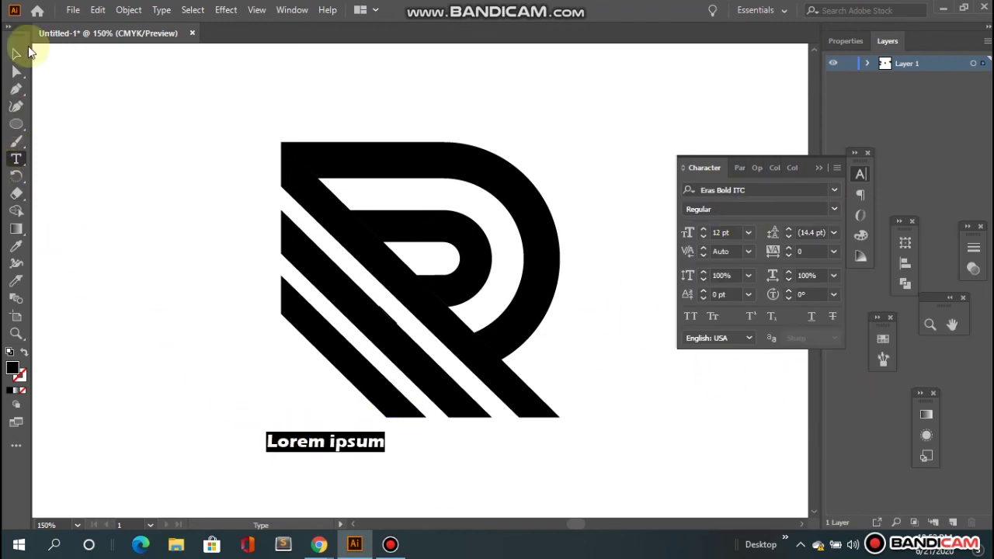
click(16, 52)
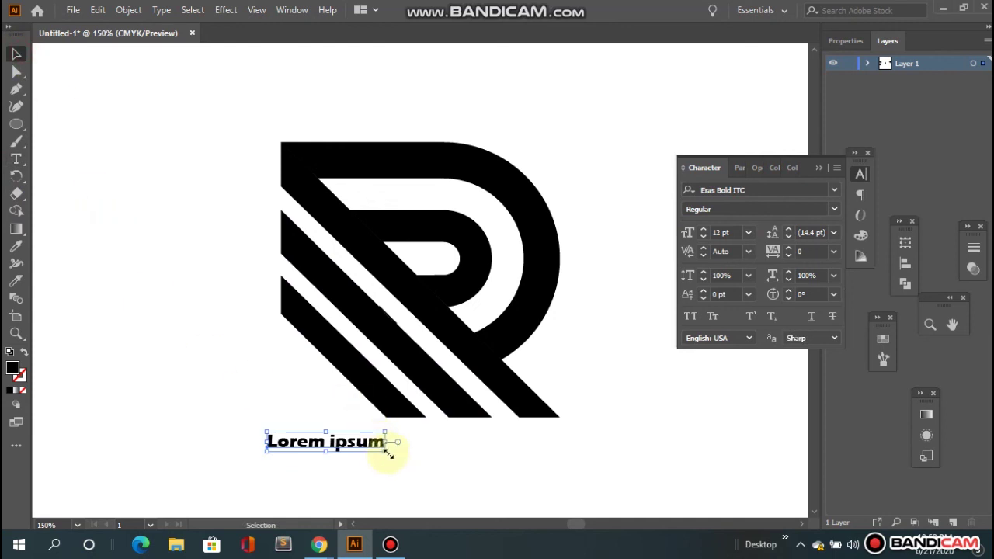
drag(386, 451, 579, 482)
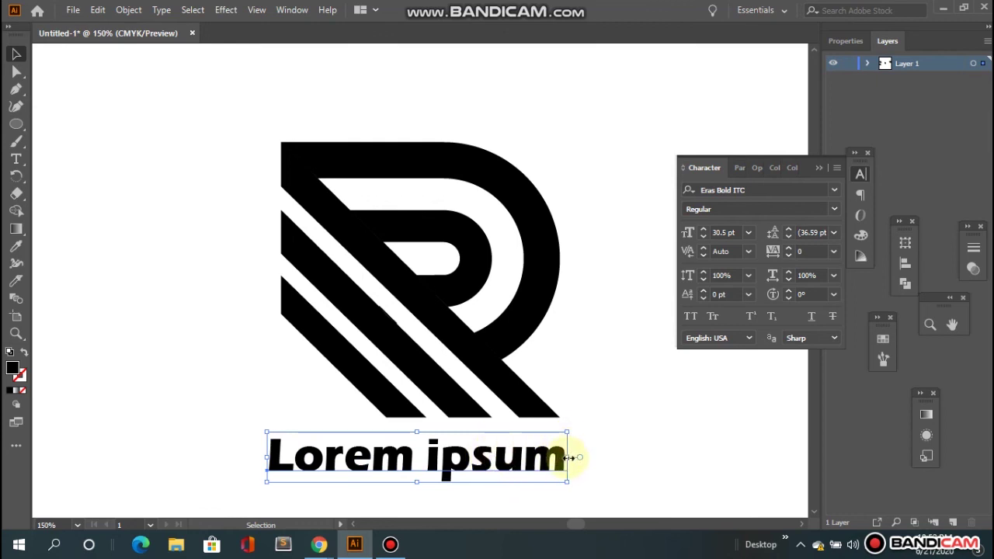
drag(567, 482, 559, 480)
- Nudge the "Lorem ipsum" text slightly up and to the right to centre it under the logo, then deselect it and collapse the character settings
key(Up)
key(Up)
key(Up)
key(Up)
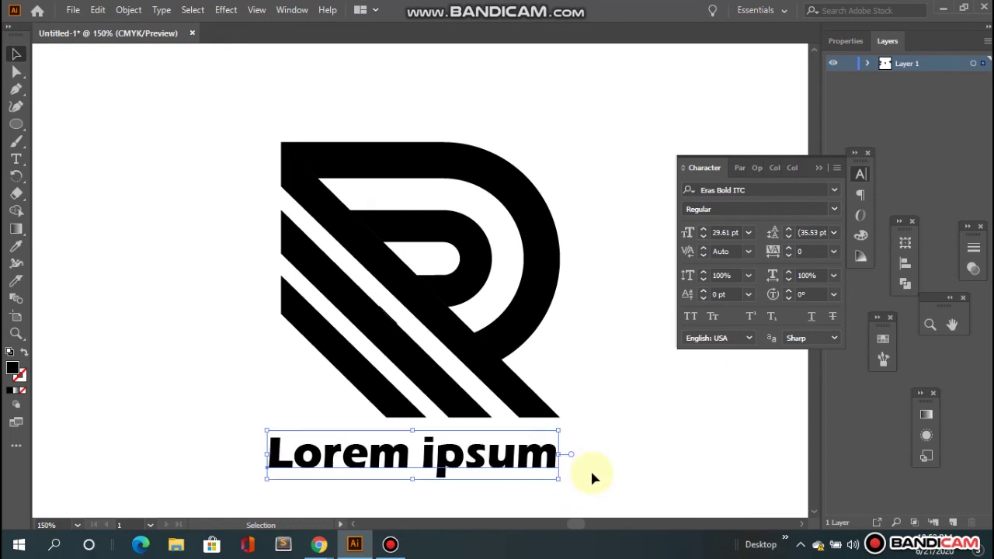
key(Right)
key(Right)
key(Right)
key(Right)
key(Right)
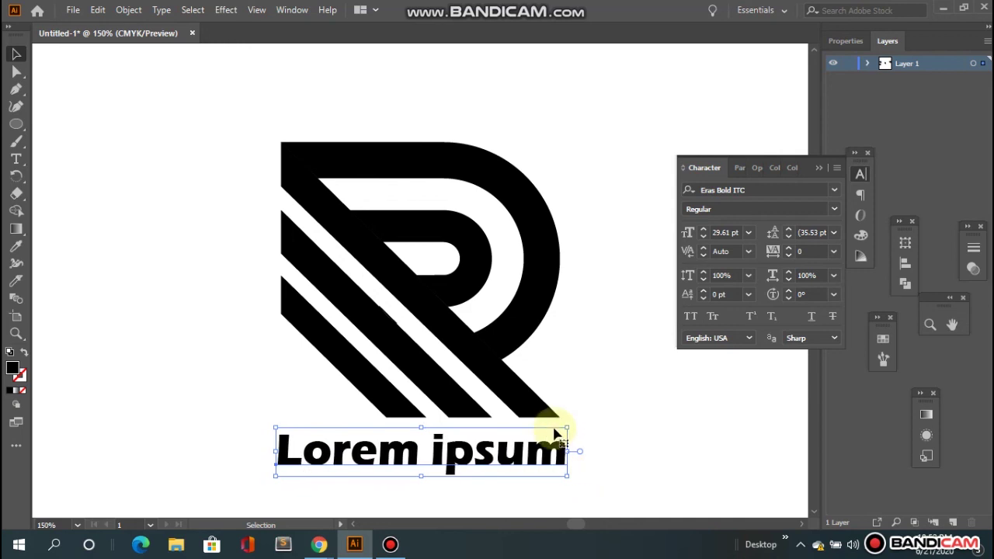
click(645, 426)
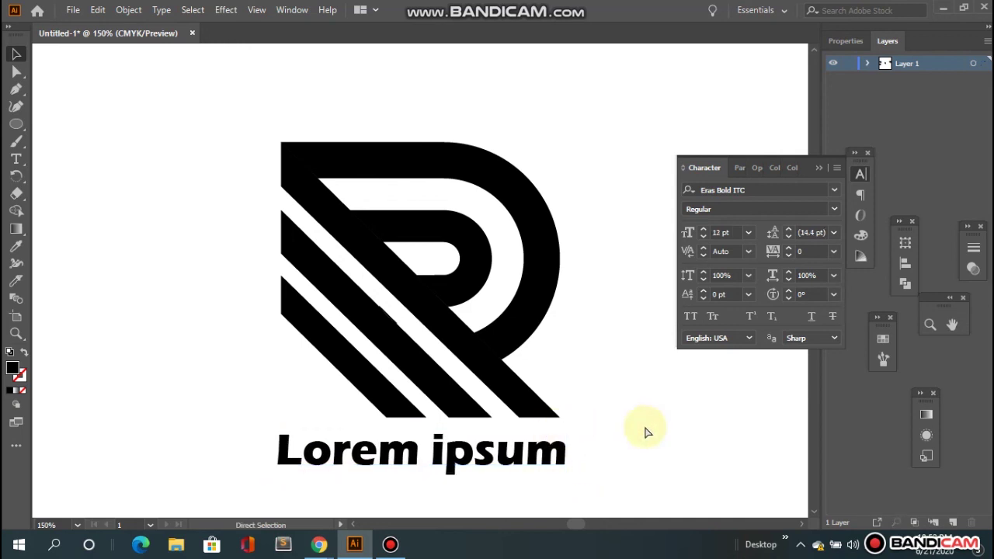
key(ctrl+minus)
click(818, 167)
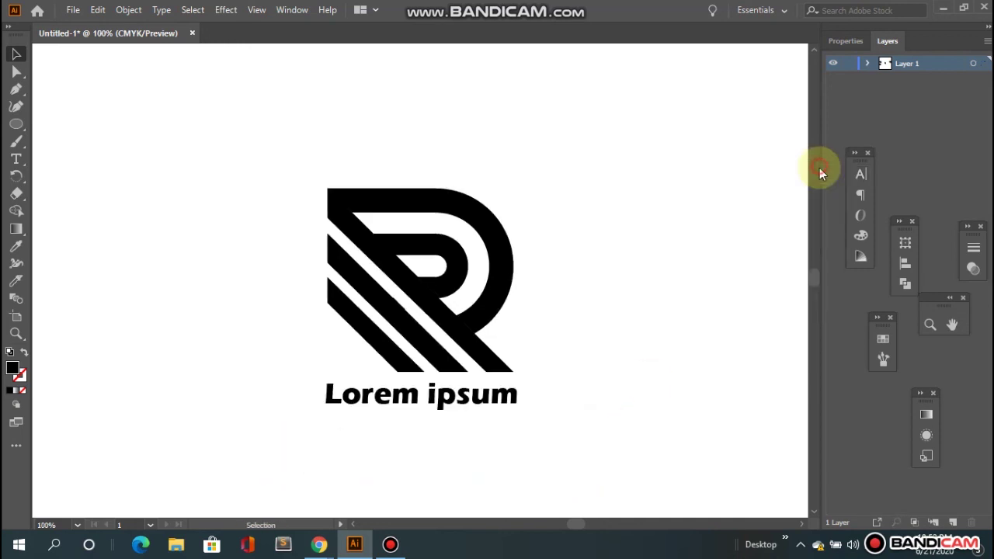